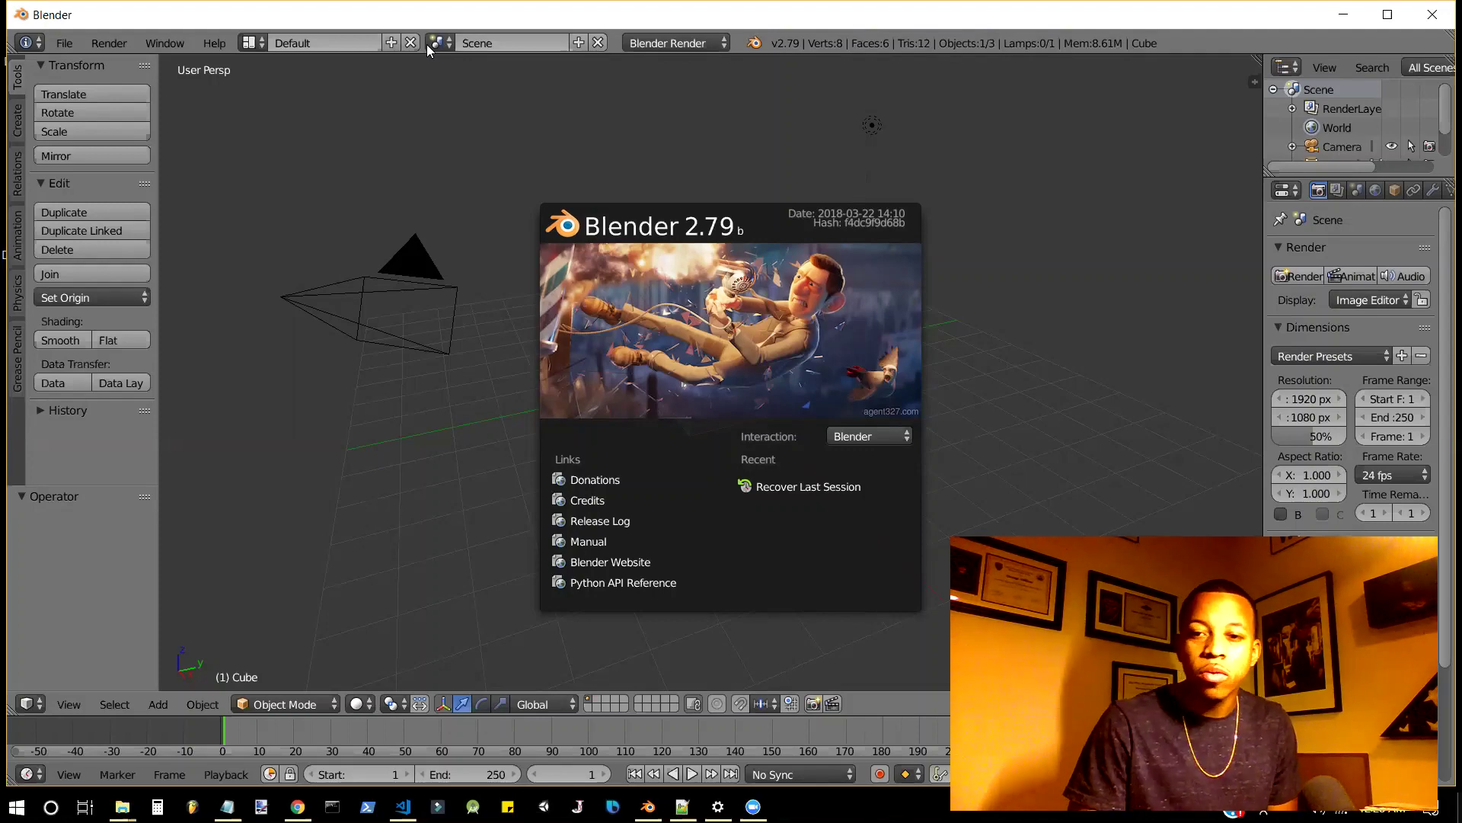
Dismiss the splash screen and low-battery notice, then delete the default cube.
{"action": "left_click", "coordinate": [893, 318]}
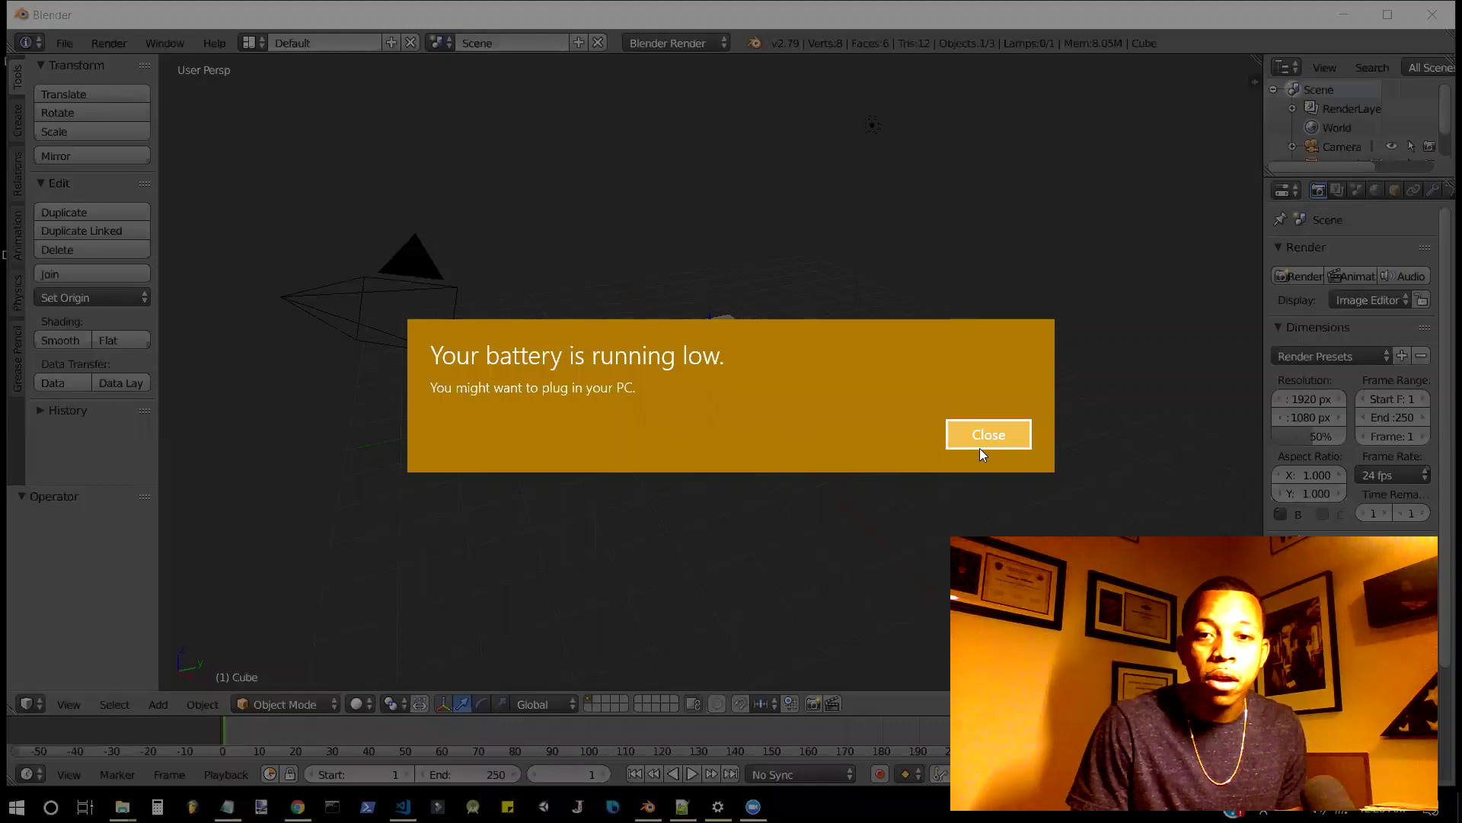
{"action": "left_click", "coordinate": [983, 450]}
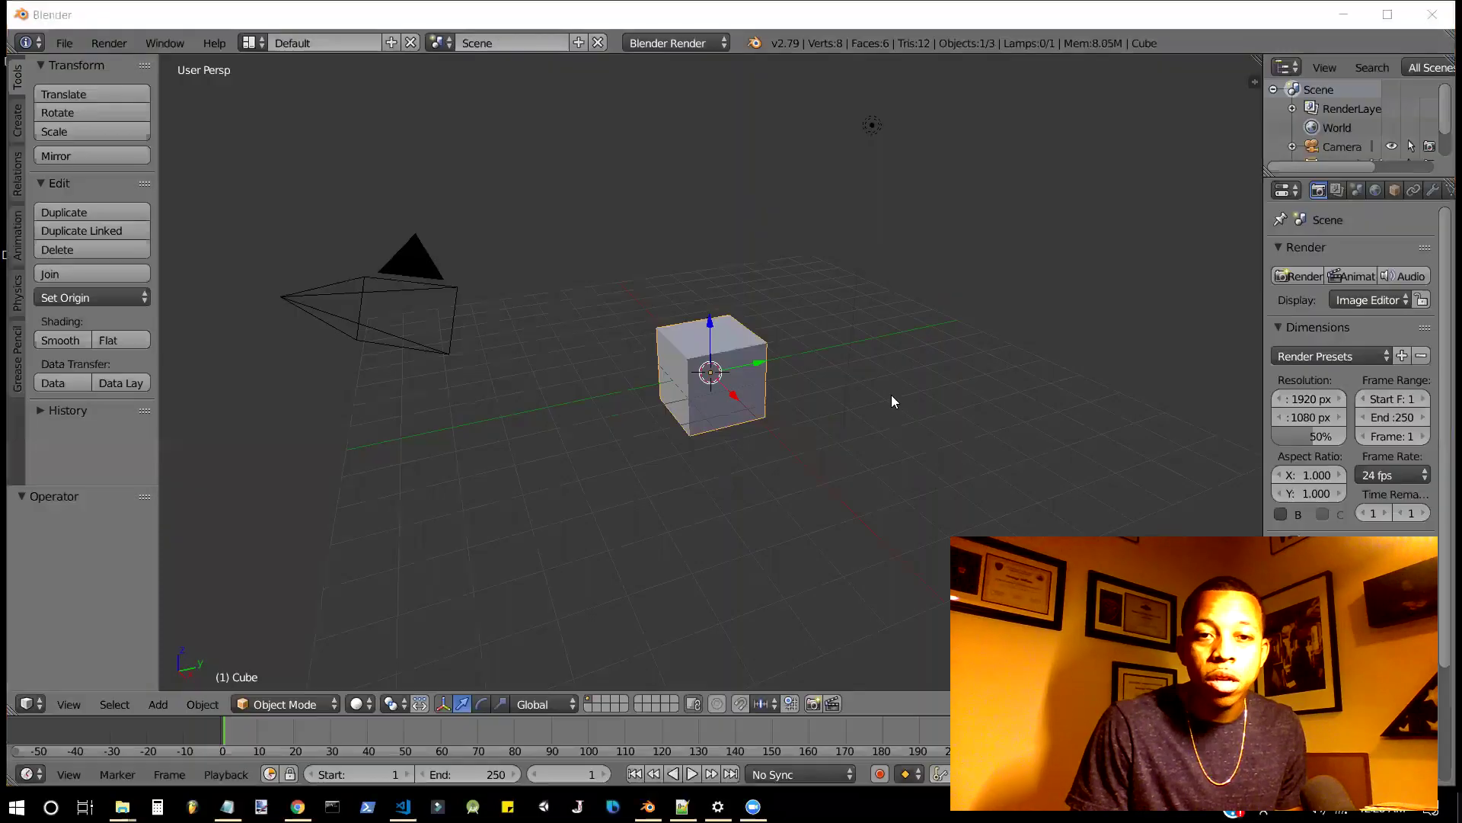
{"action": "left_click", "coordinate": [751, 382]}
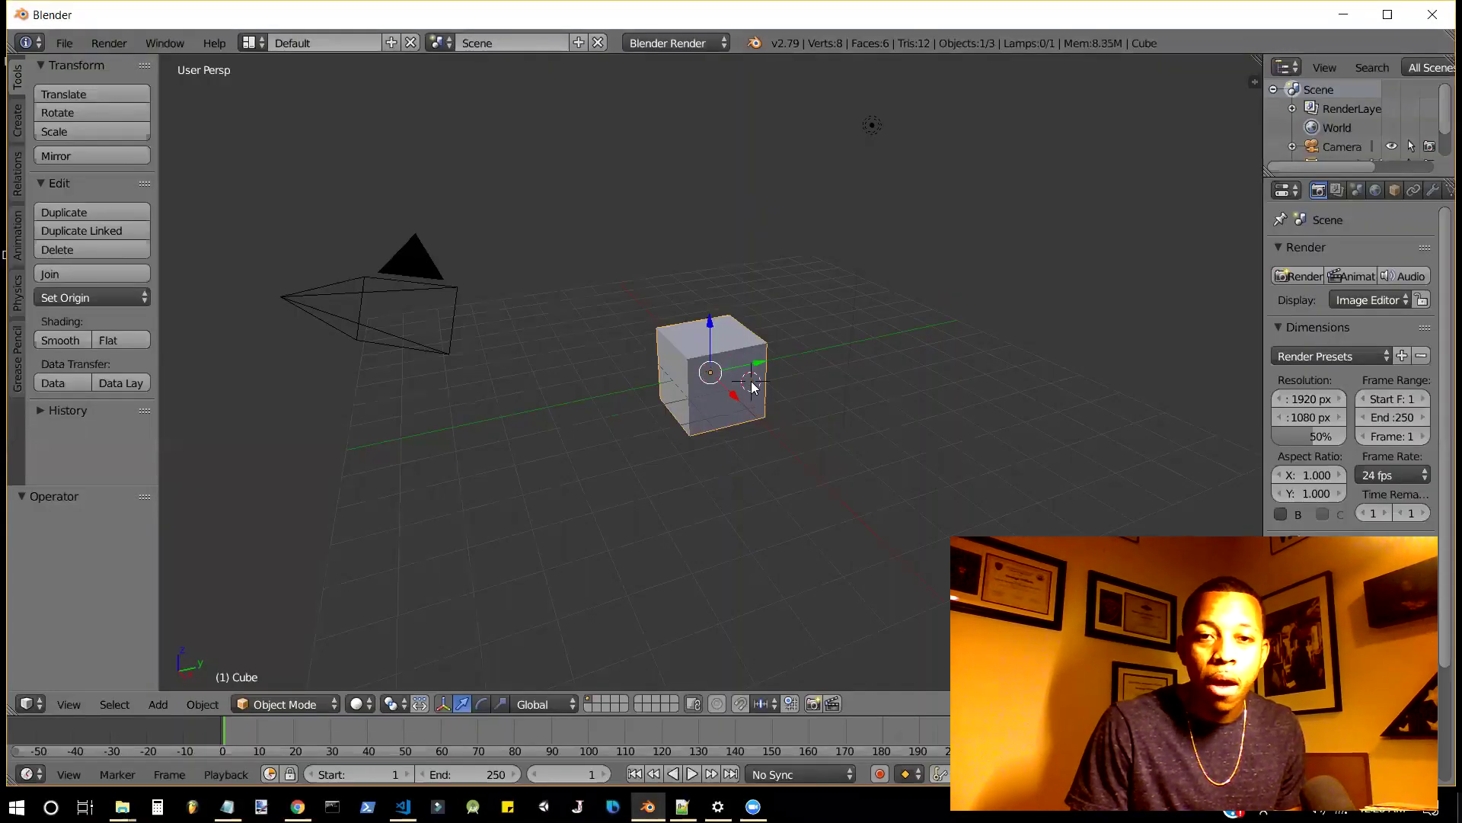
{"action": "key", "text": "x"}
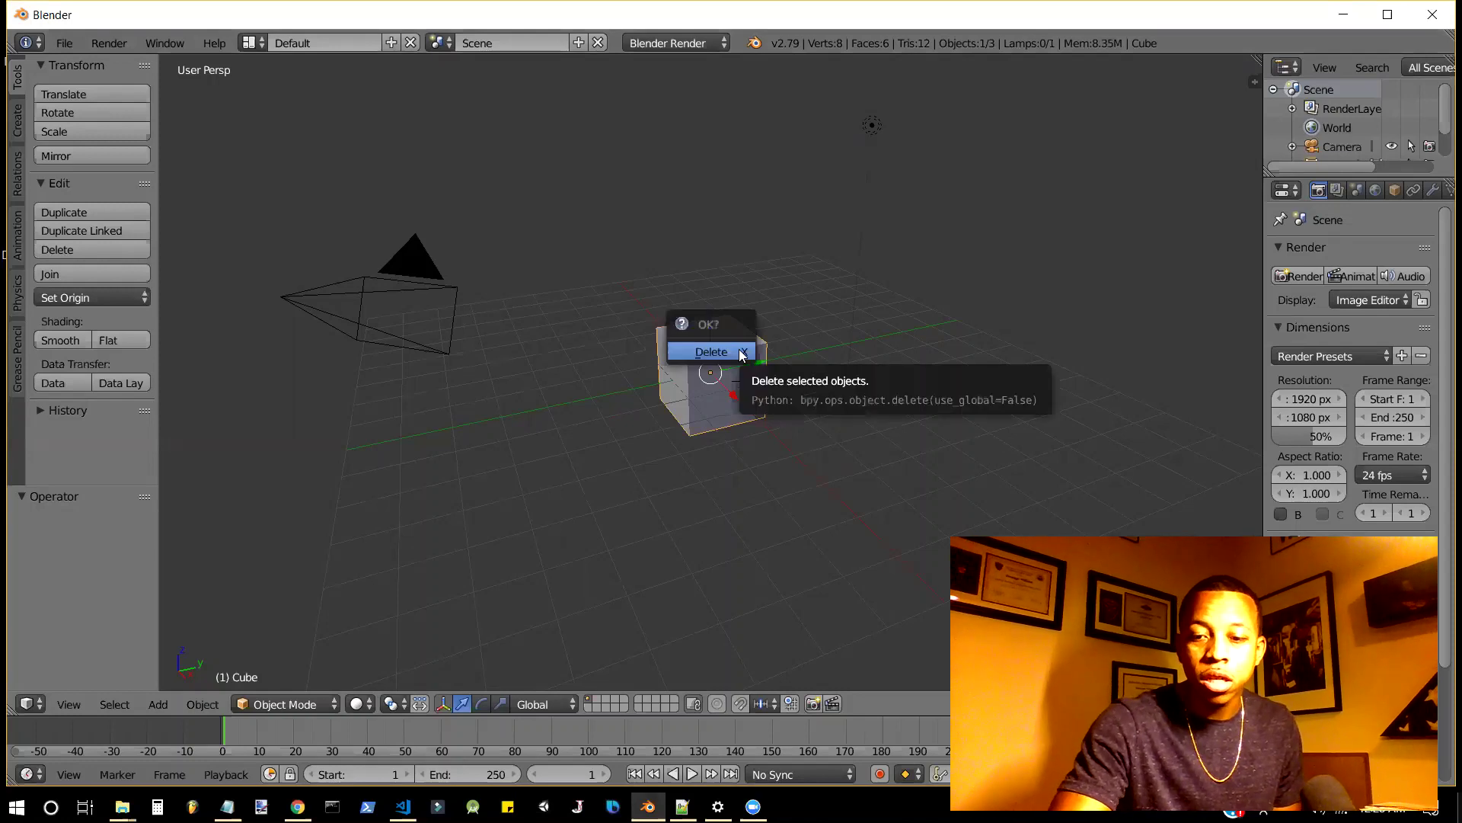
{"action": "left_click", "coordinate": [711, 351]}
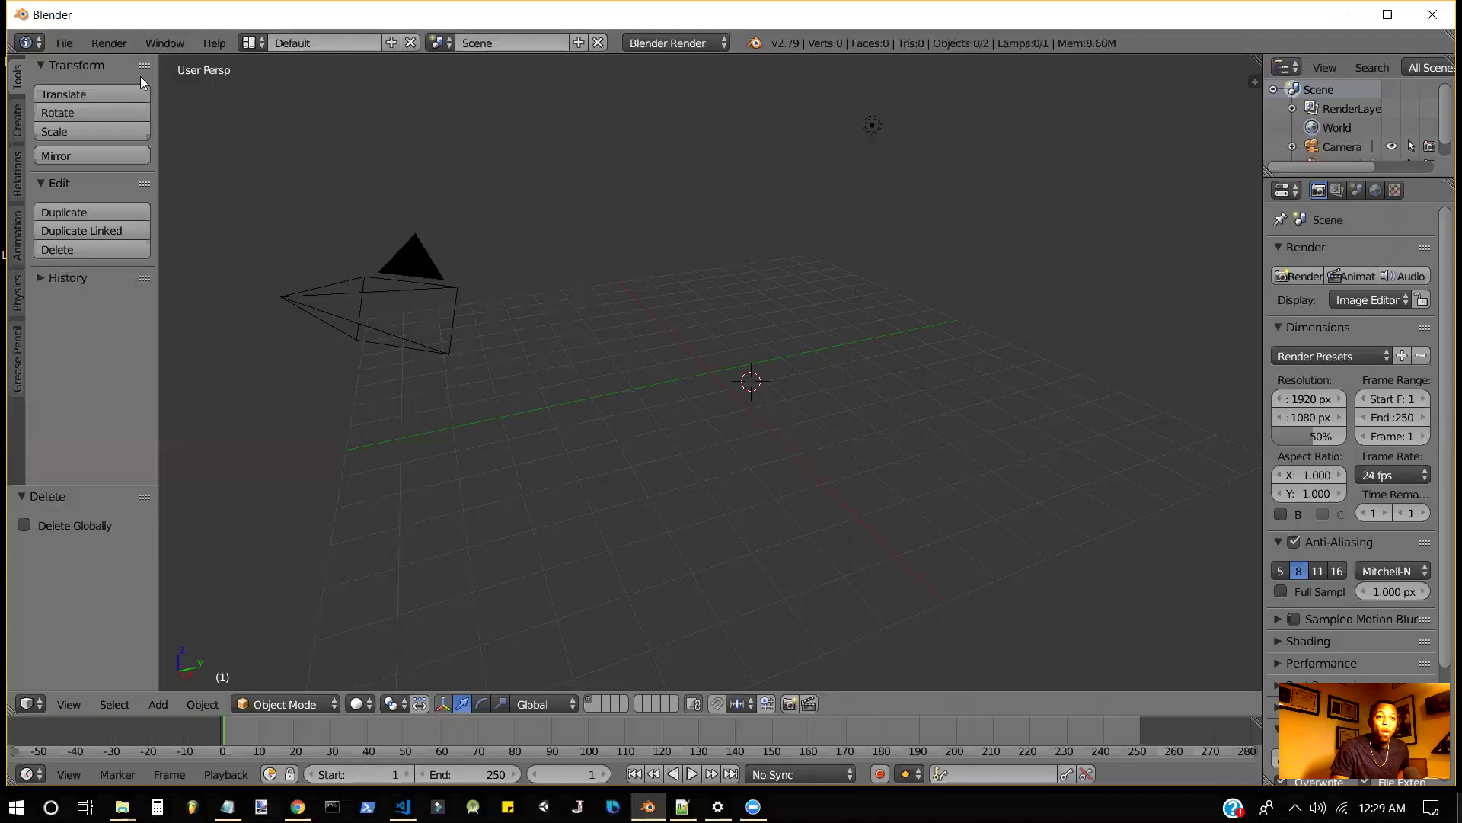
{"action": "left_click", "coordinate": [62, 44]}
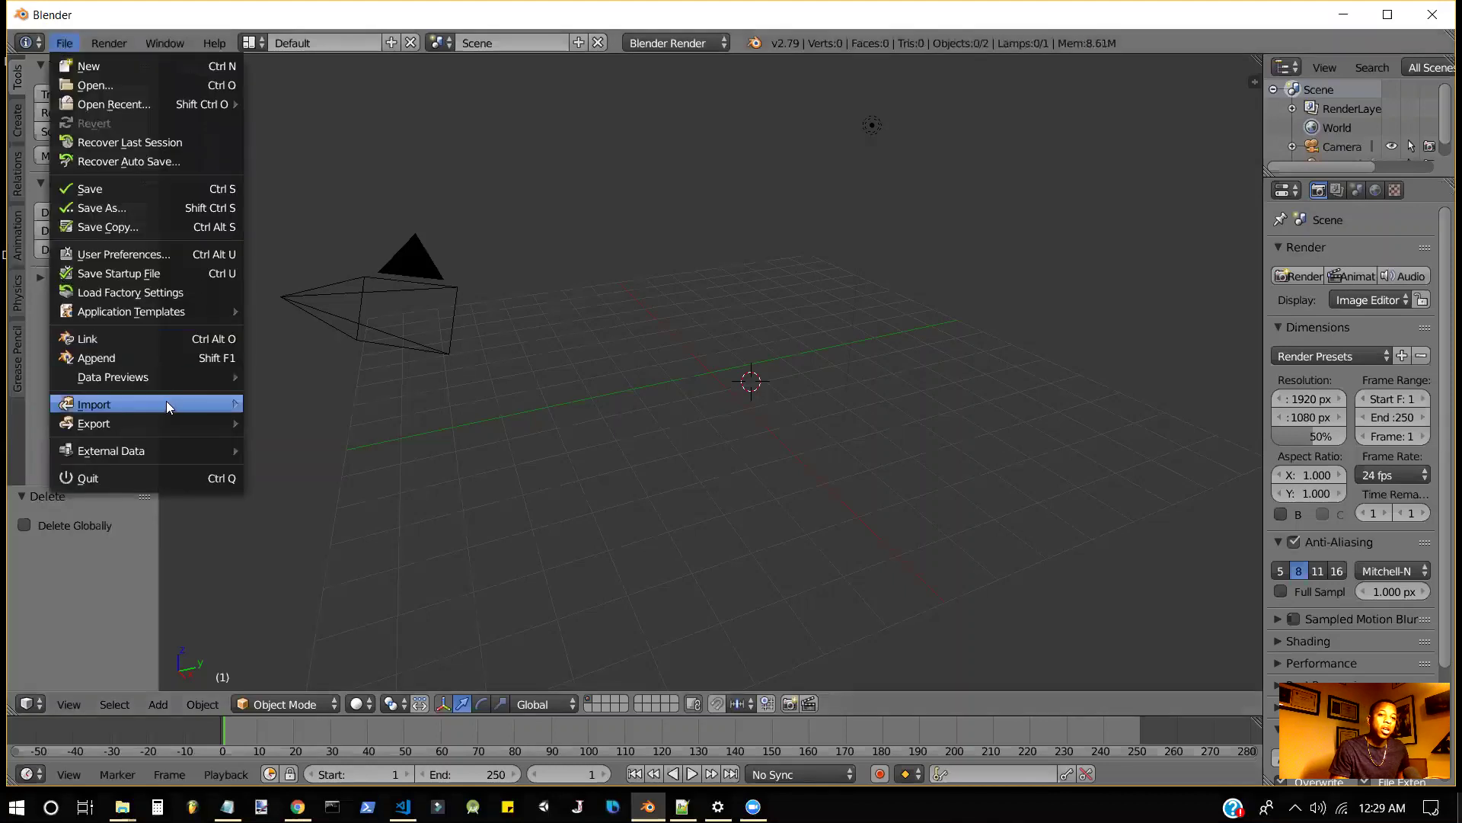
{"action": "mouse_move", "coordinate": [149, 410]}
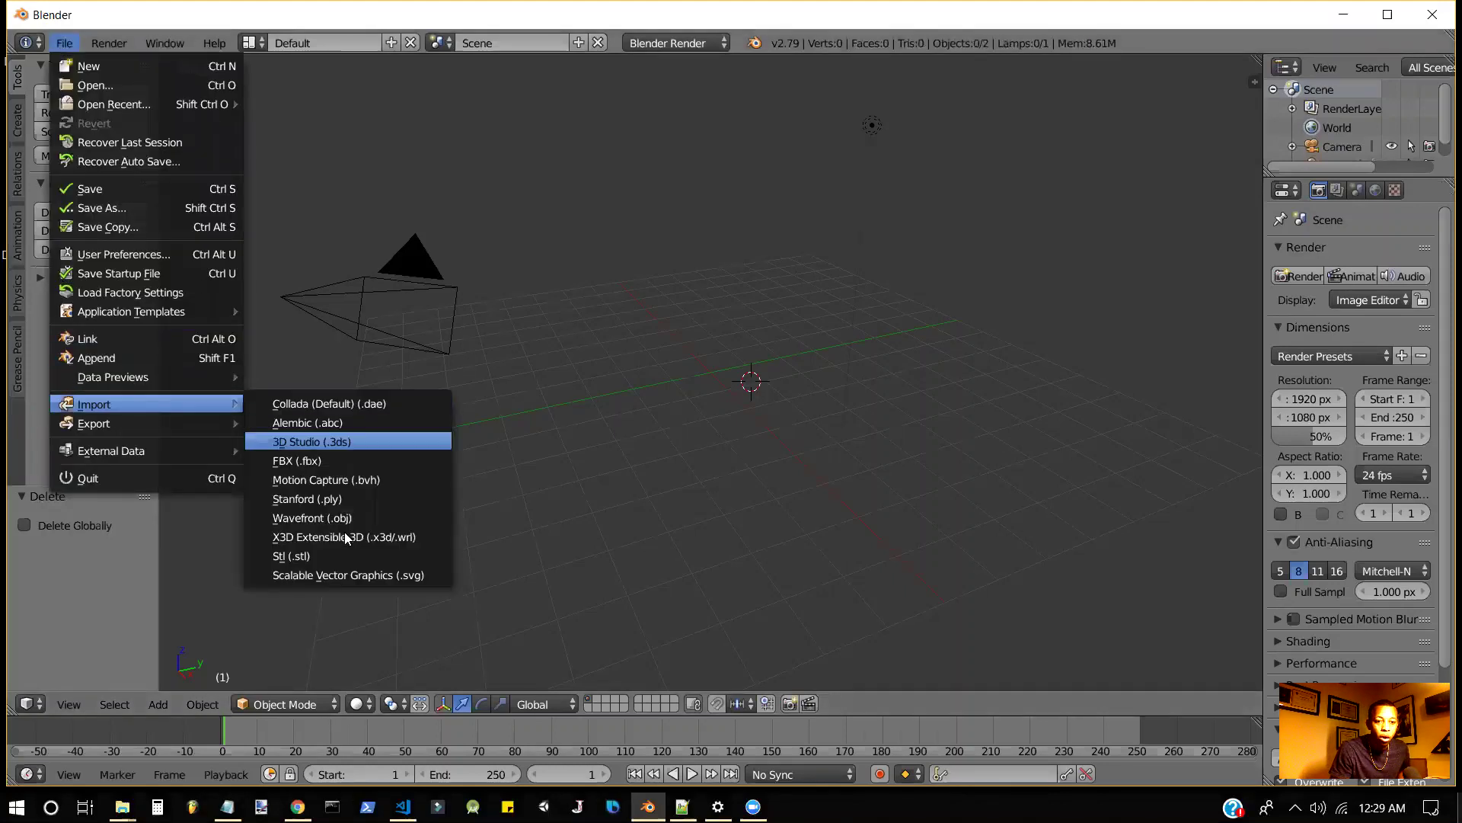
{"action": "left_click", "coordinate": [362, 519]}
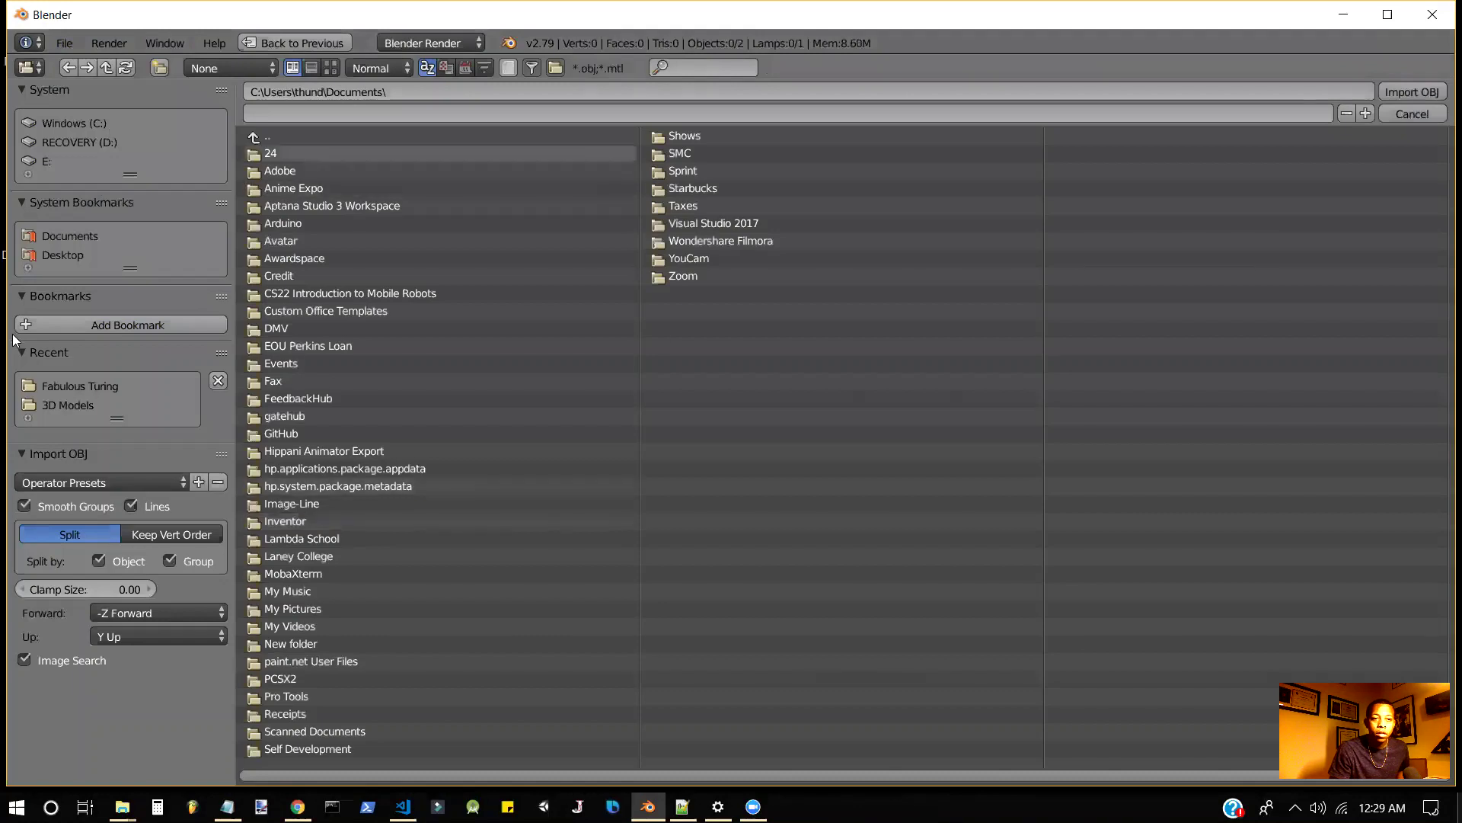
{"action": "left_click", "coordinate": [72, 387]}
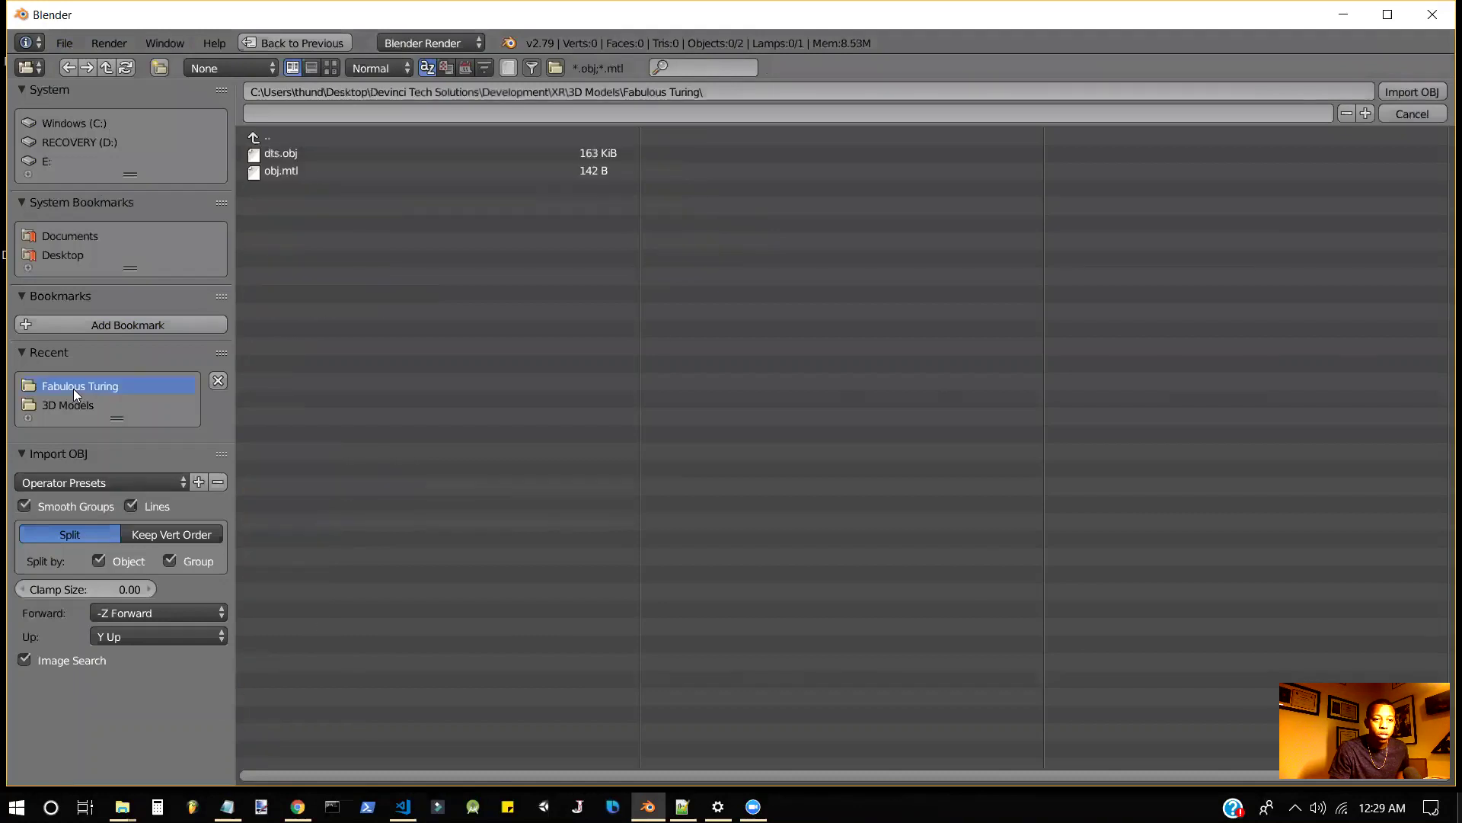
{"action": "left_click", "coordinate": [298, 153]}
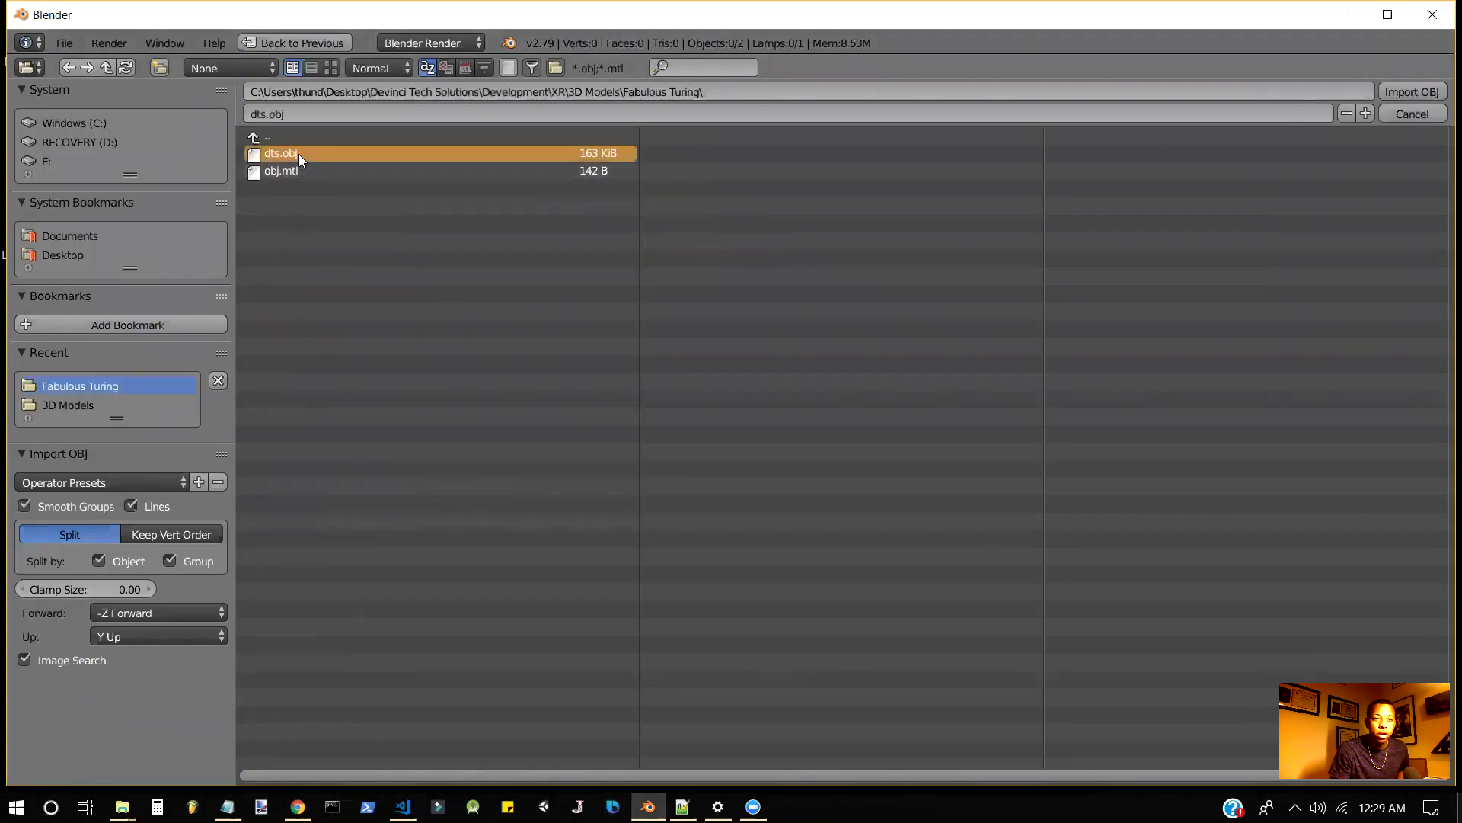
{"action": "left_click", "coordinate": [1404, 90]}
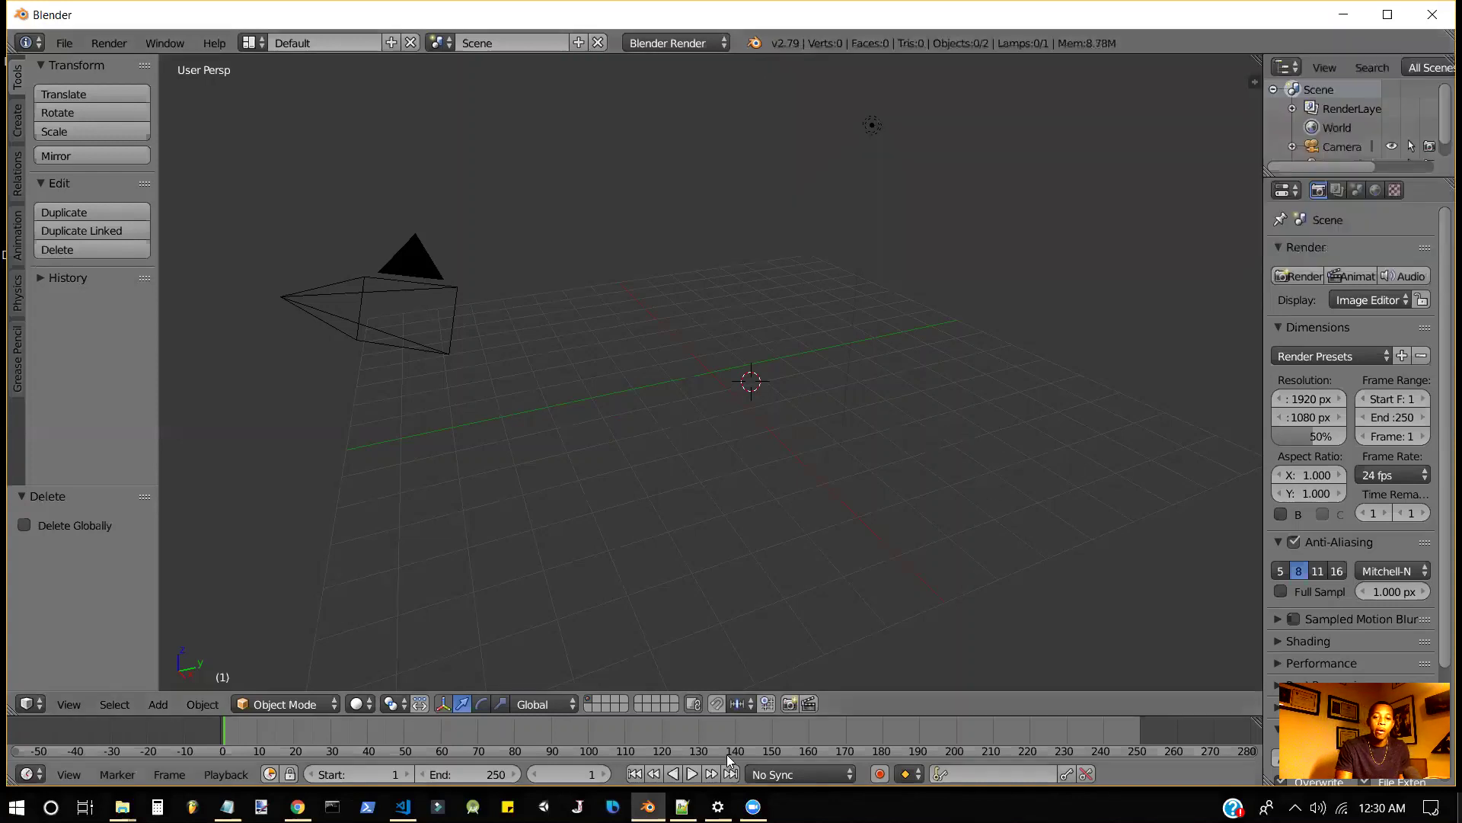
Change line 429 of import_obj.py to illum = float(line_split[1]) and save the file.
{"action": "key", "text": "alt+Tab"}
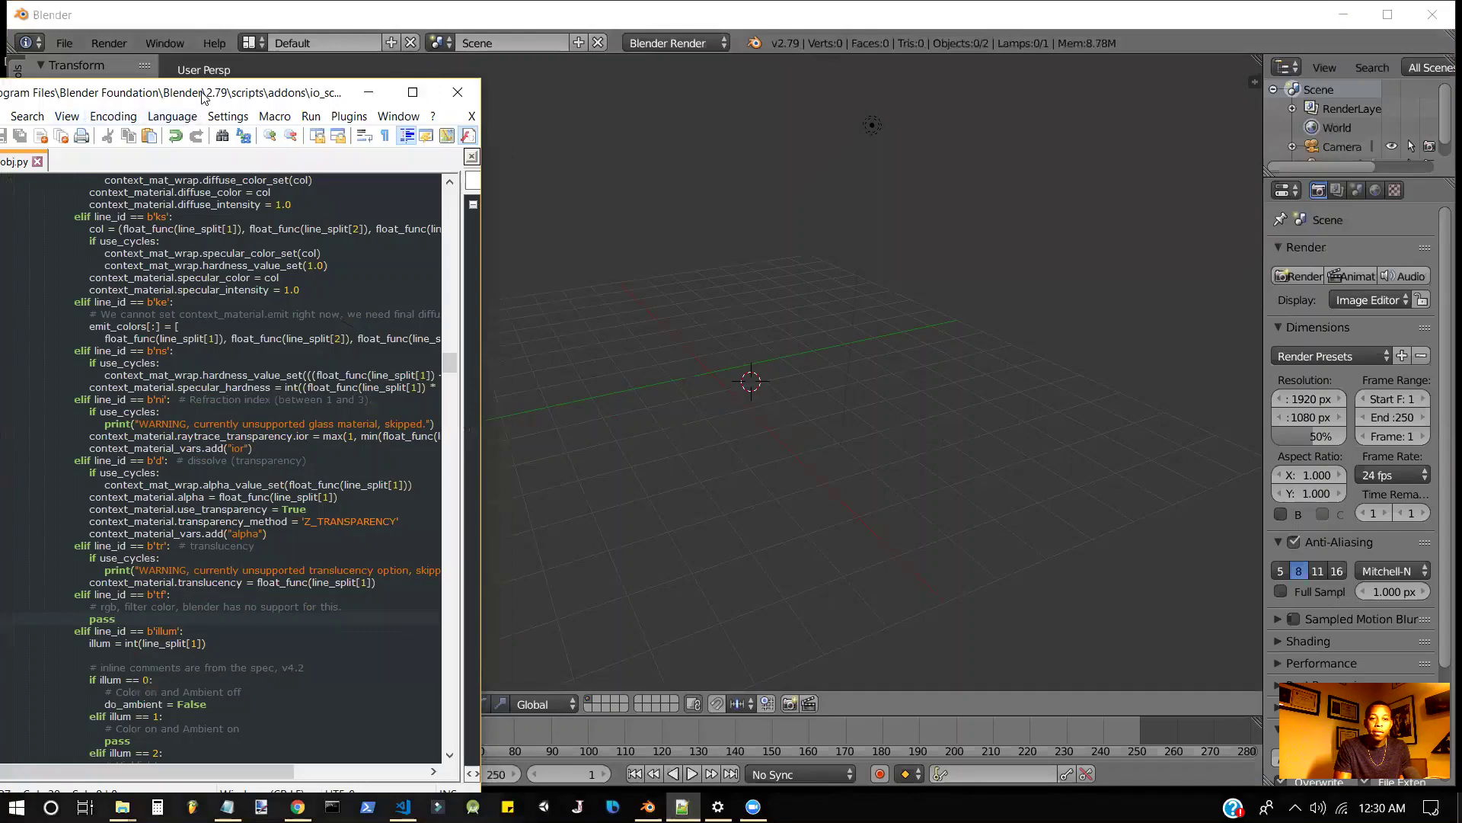
{"action": "left_click_drag", "start_coordinate": [204, 97], "coordinate": [515, 49]}
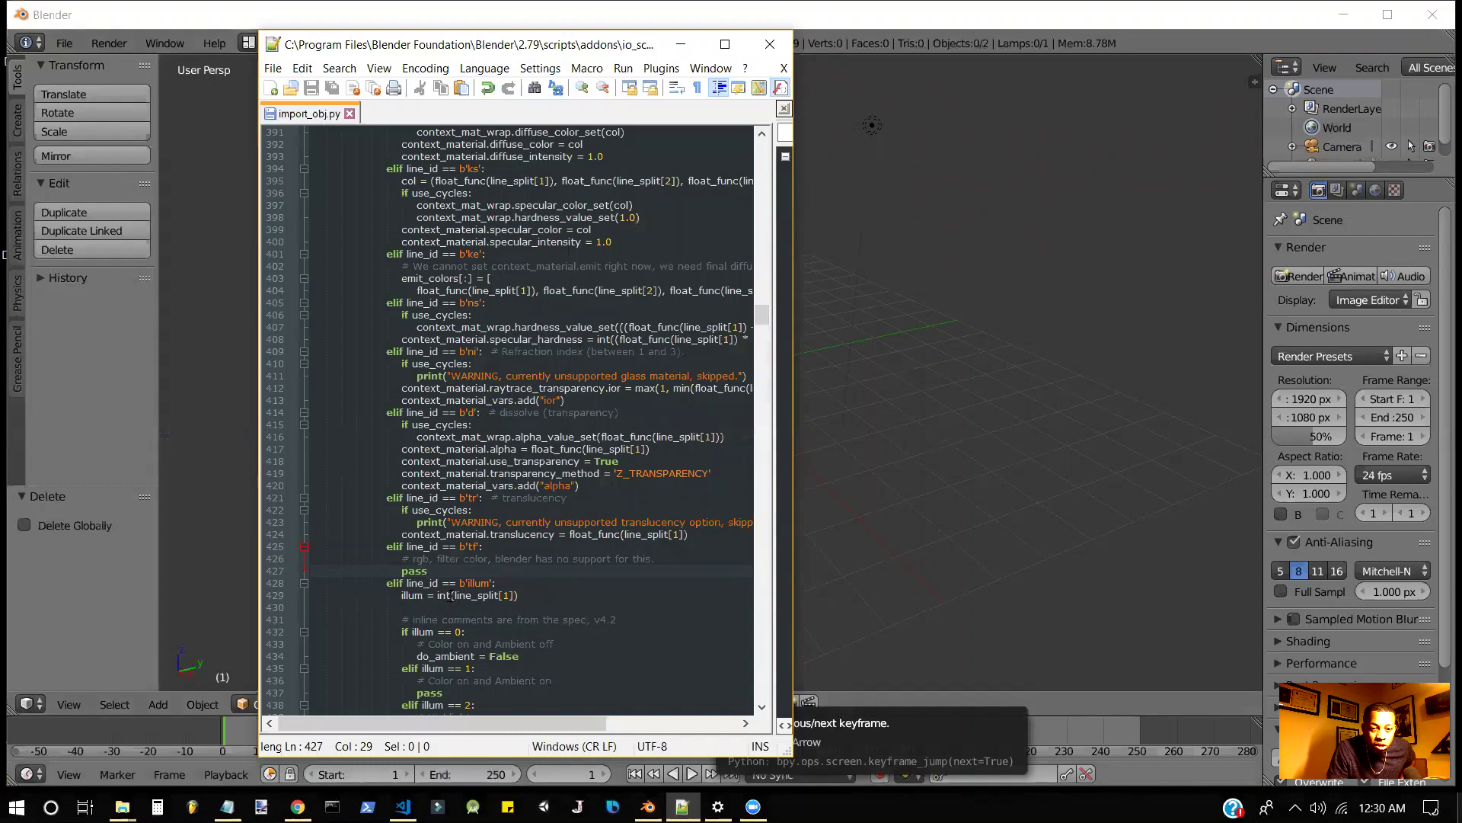
{"action": "left_click", "coordinate": [449, 595]}
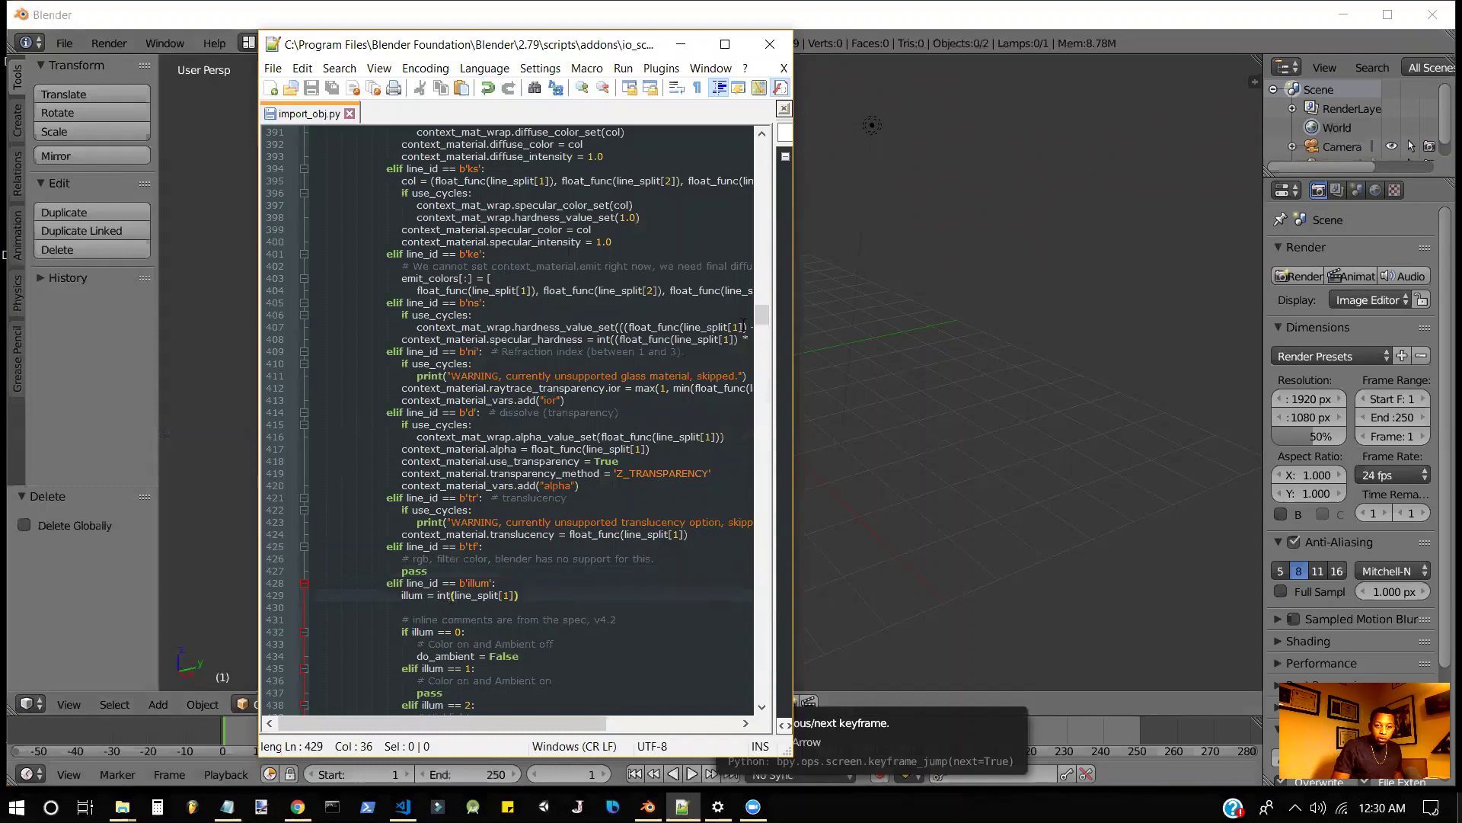
{"action": "key", "text": "BackSpace"}
{"action": "key", "text": "BackSpace"}
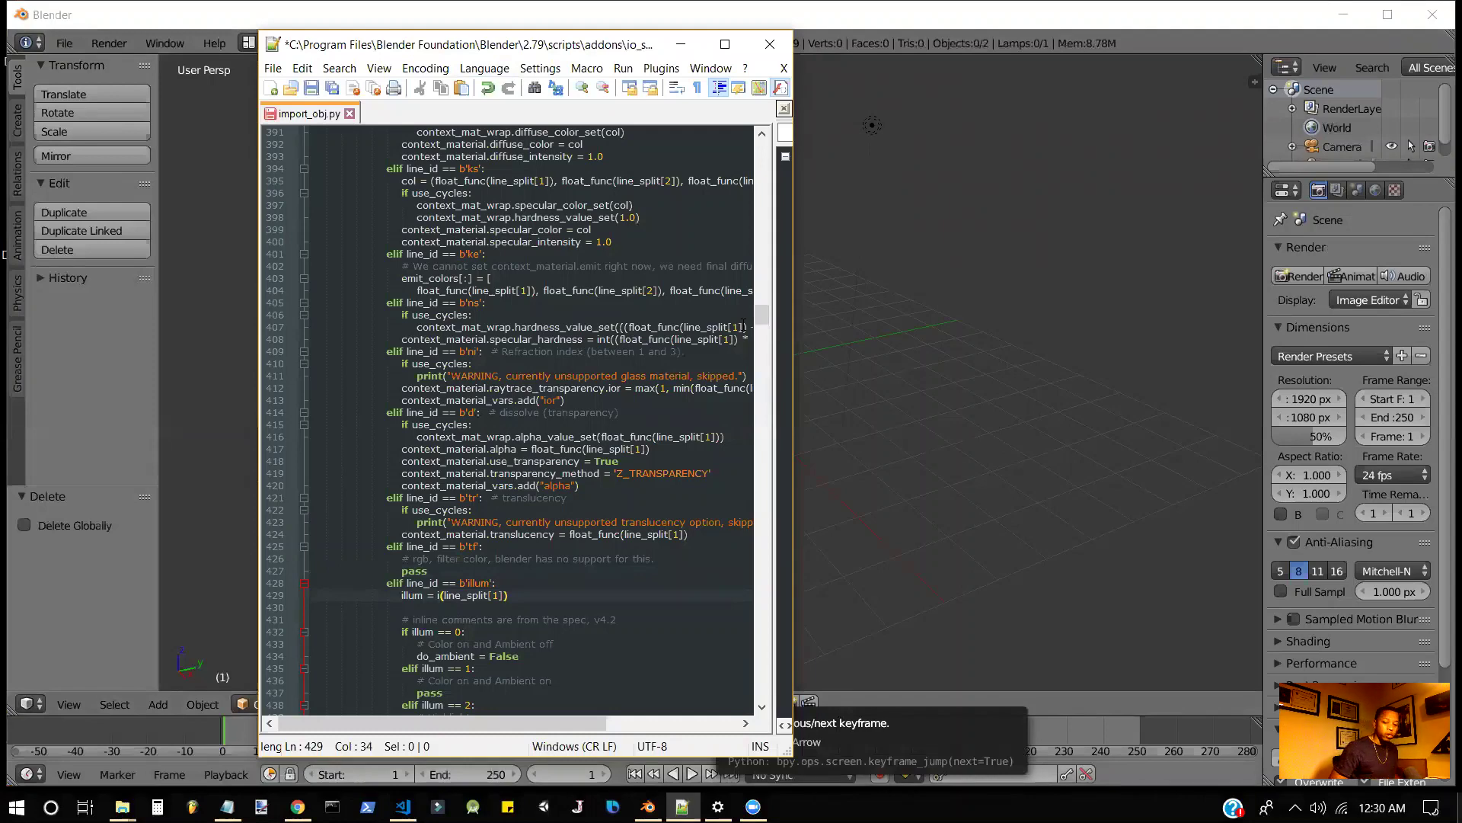
{"action": "key", "text": "BackSpace"}
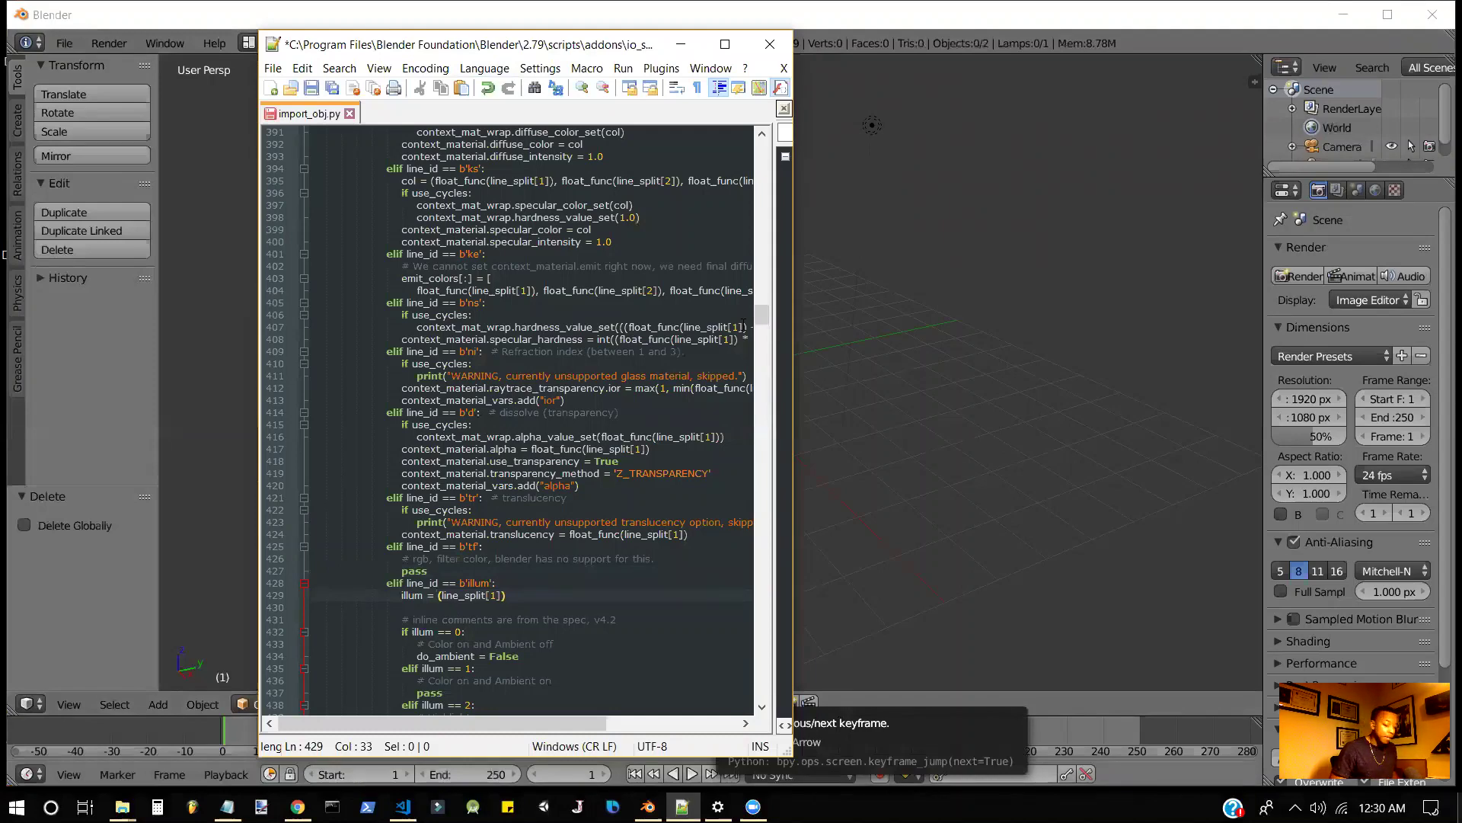
{"action": "type", "text": "flo"}
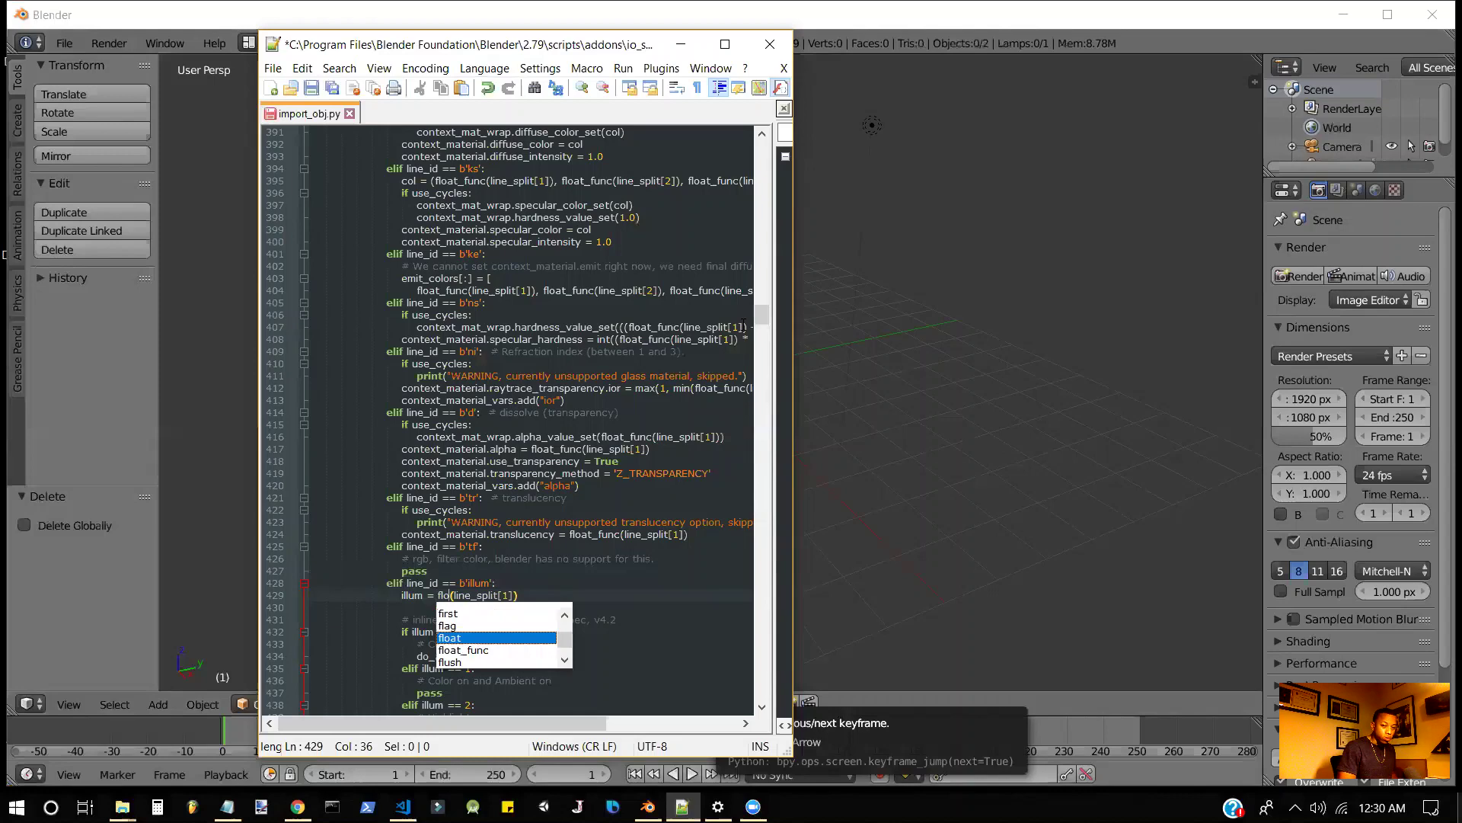
{"action": "type", "text": "at"}
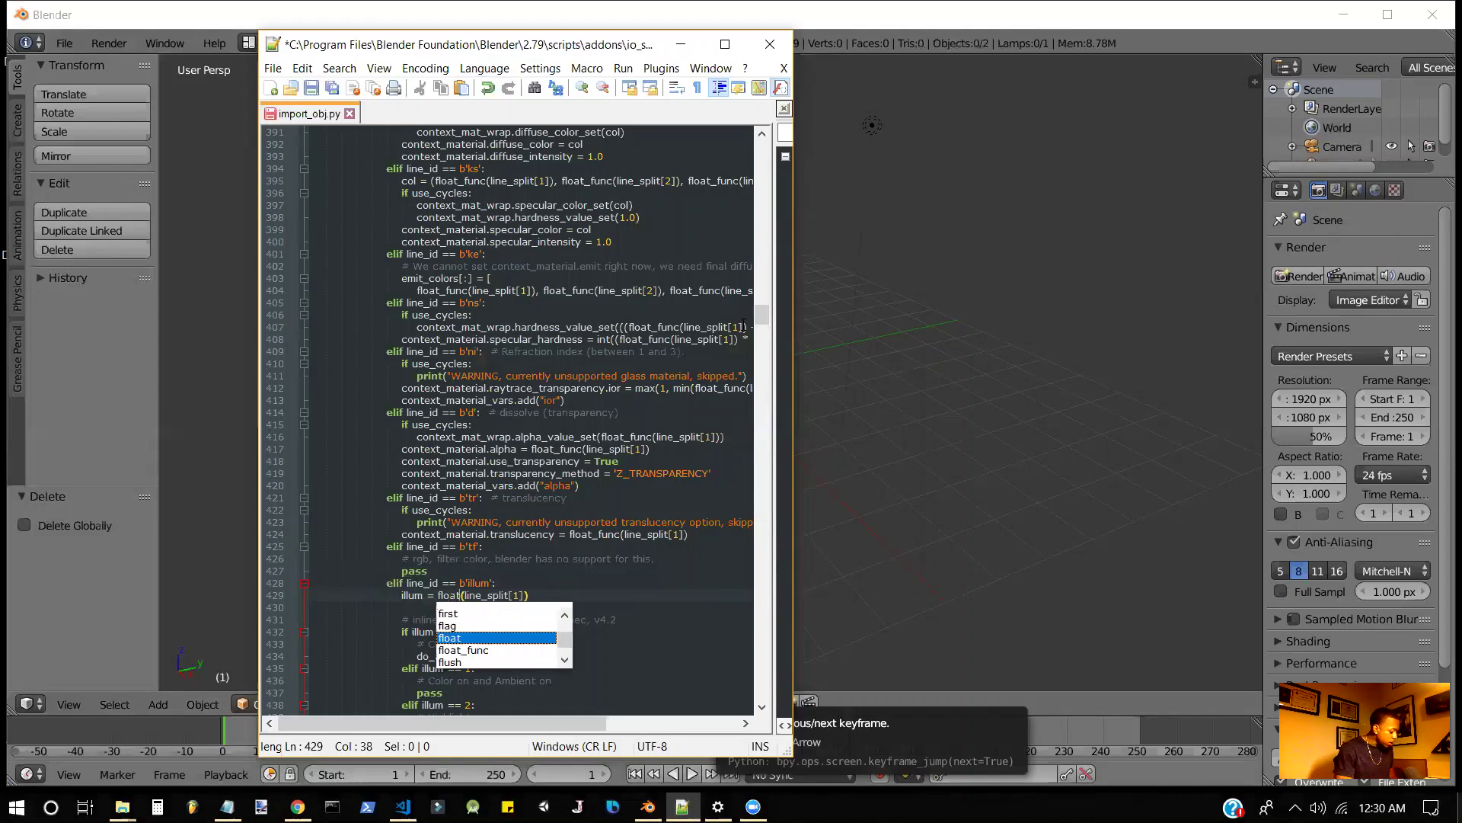
{"action": "key", "text": "Escape"}
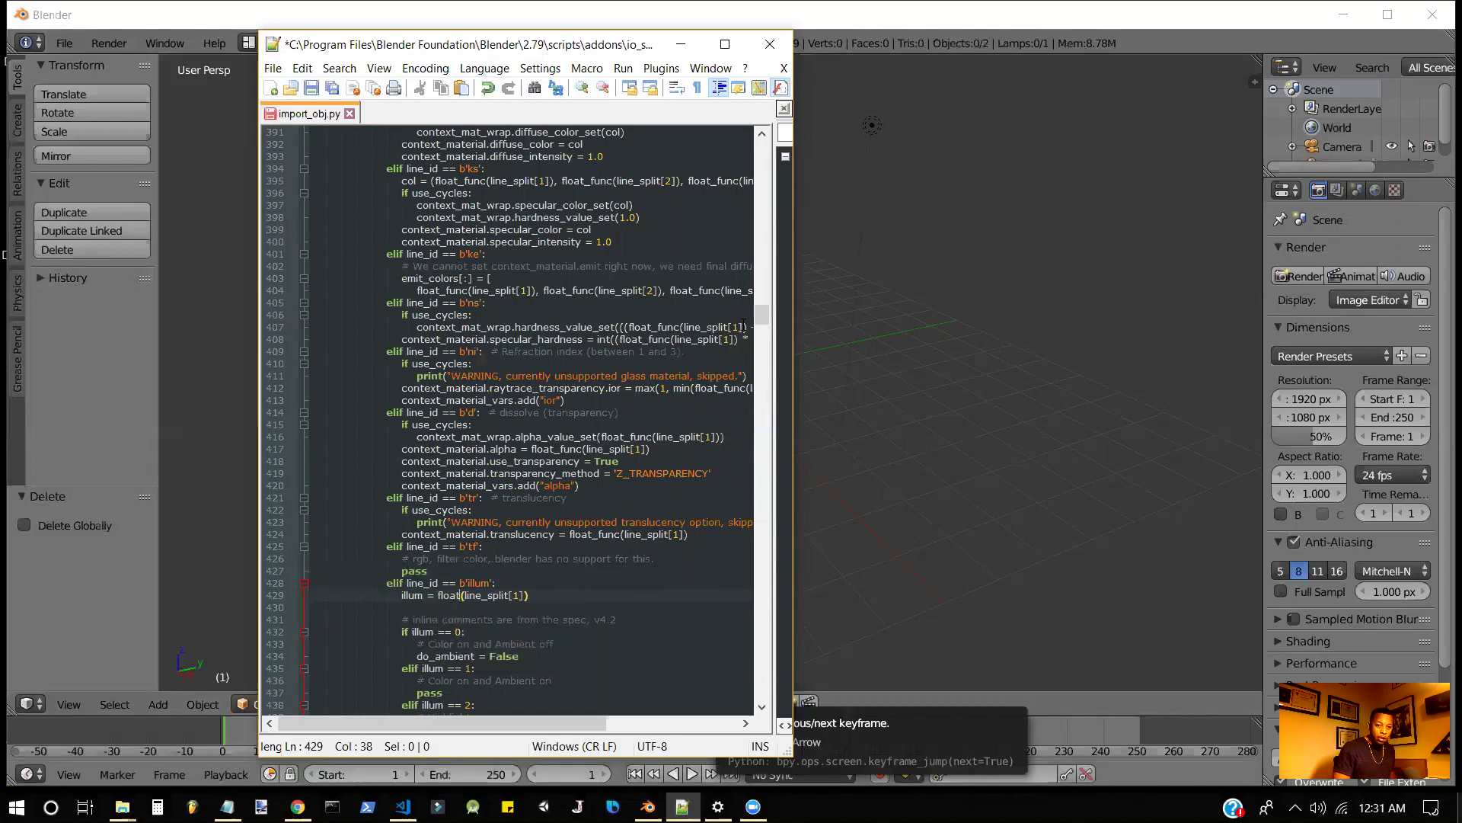
{"action": "key", "text": "ctrl+s"}
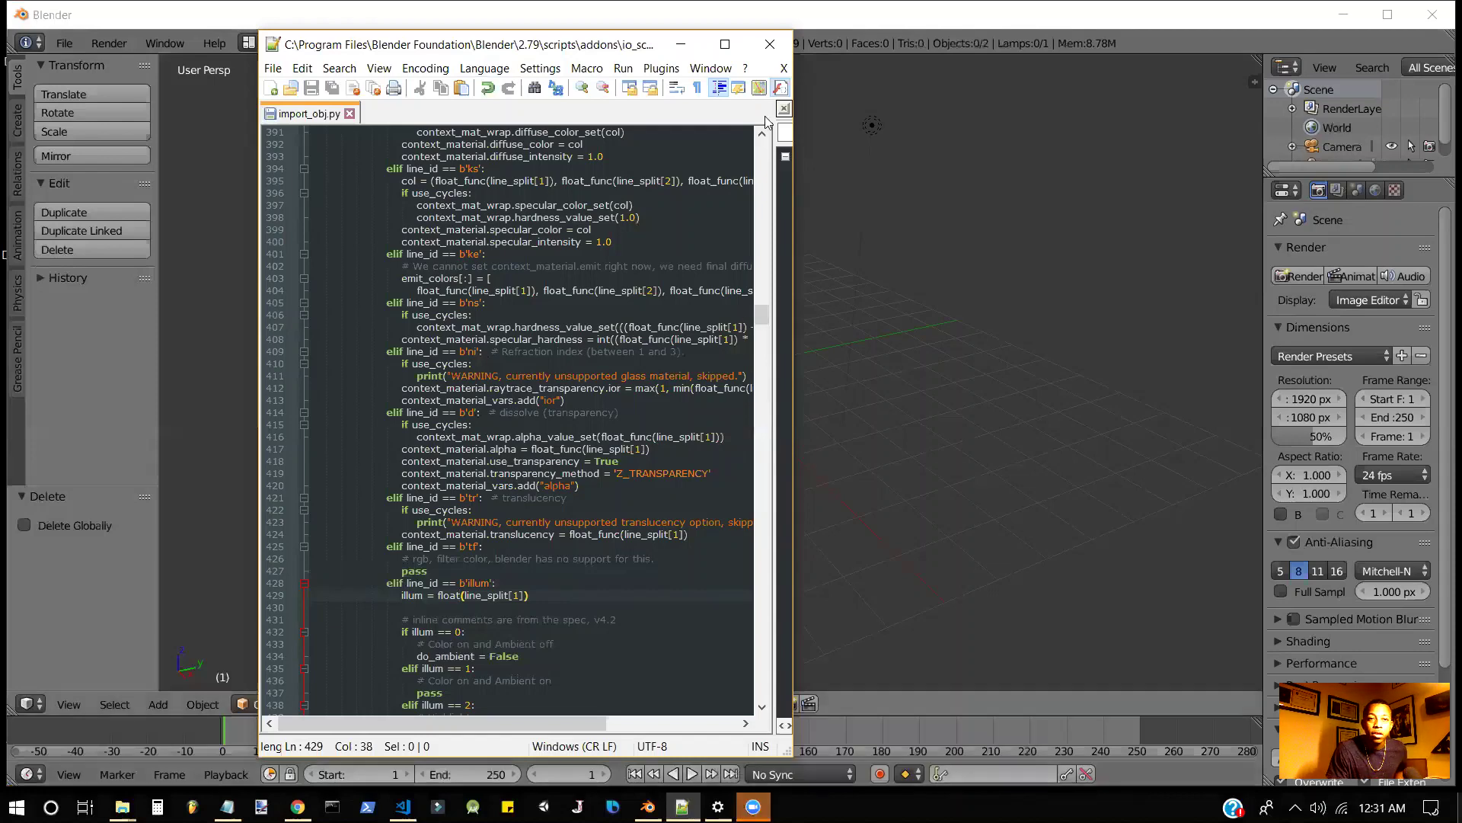
Quit Blender, confirming the exit despite unsaved changes.
{"action": "left_click", "coordinate": [769, 44]}
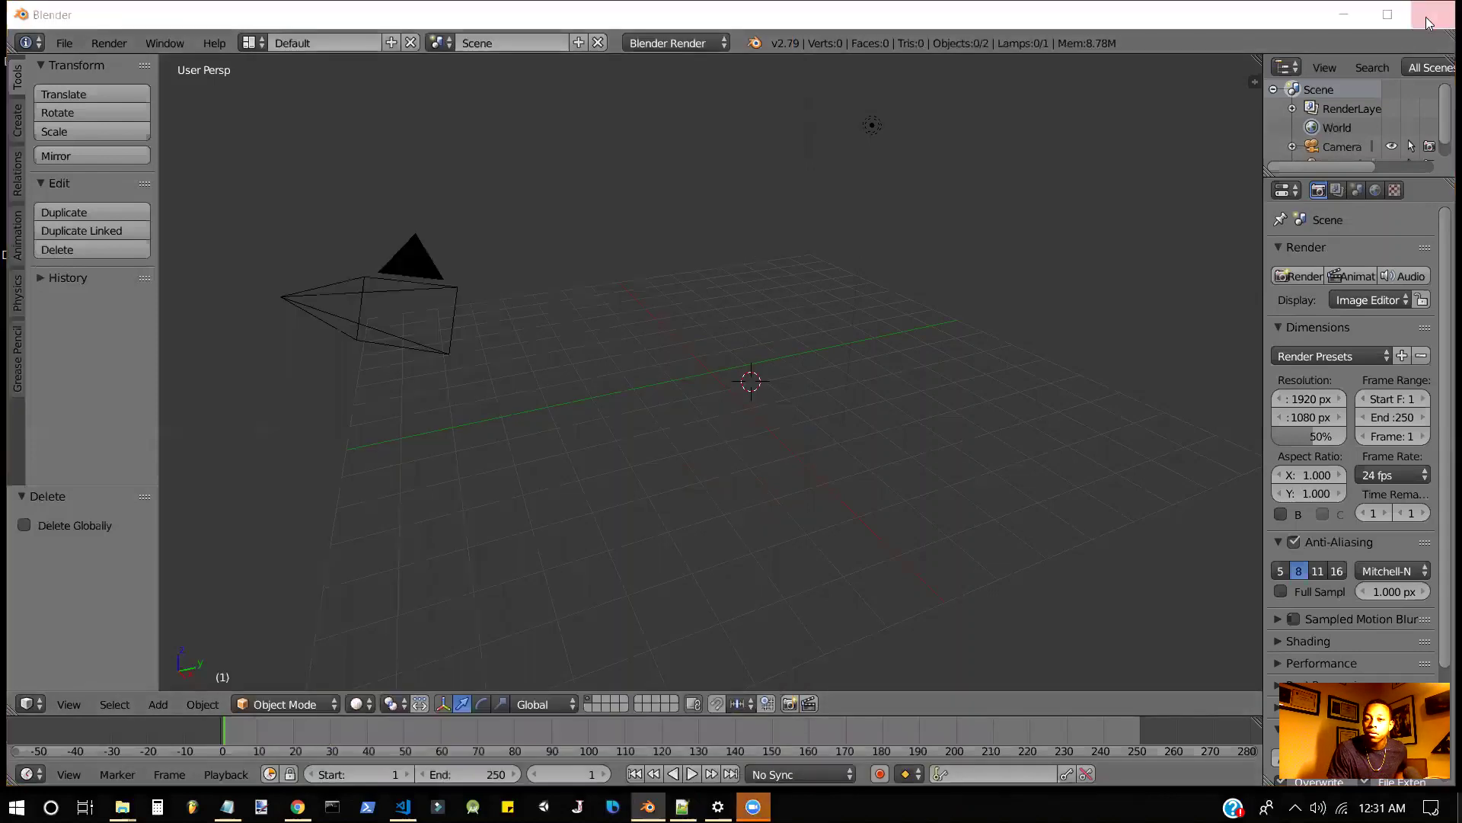
{"action": "left_click", "coordinate": [1432, 14]}
{"action": "left_click", "coordinate": [725, 475]}
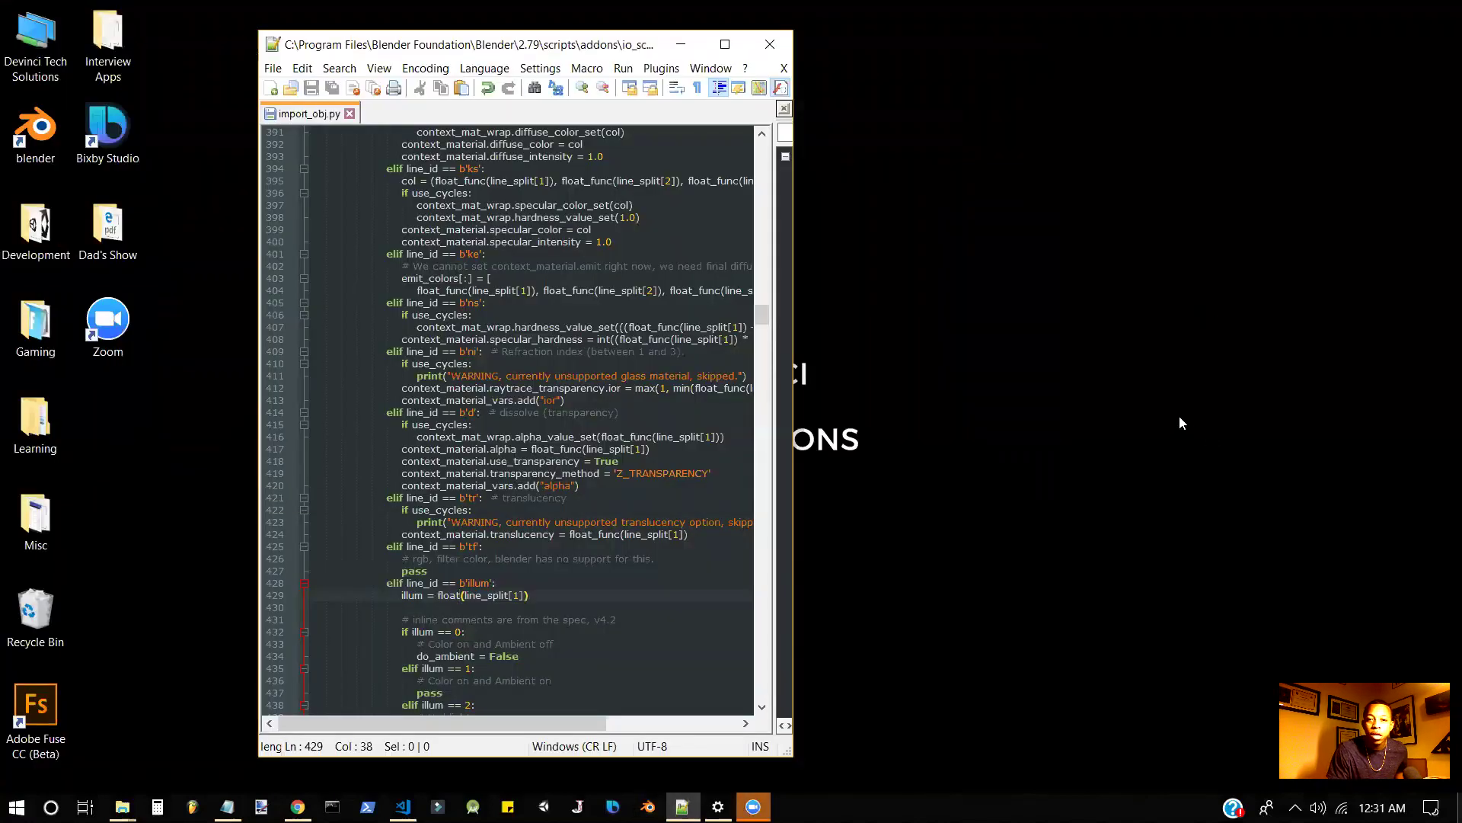
Refresh the desktop, close the Notepad++ editor, and relaunch Blender from its shortcut.
{"action": "right_click", "coordinate": [1178, 416]}
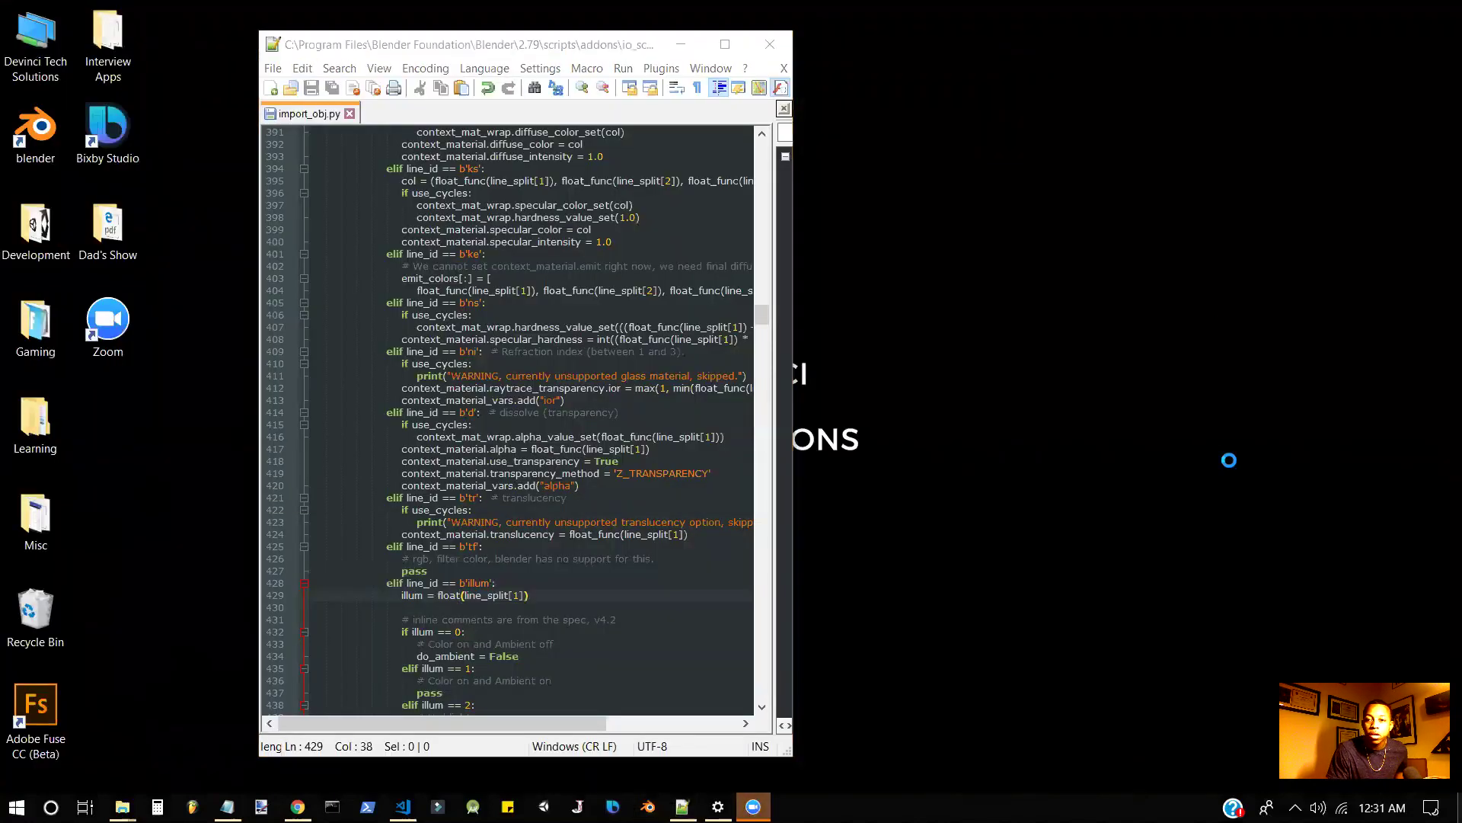
{"action": "left_click", "coordinate": [1230, 477]}
{"action": "left_click_drag", "start_coordinate": [407, 49], "coordinate": [380, 250]}
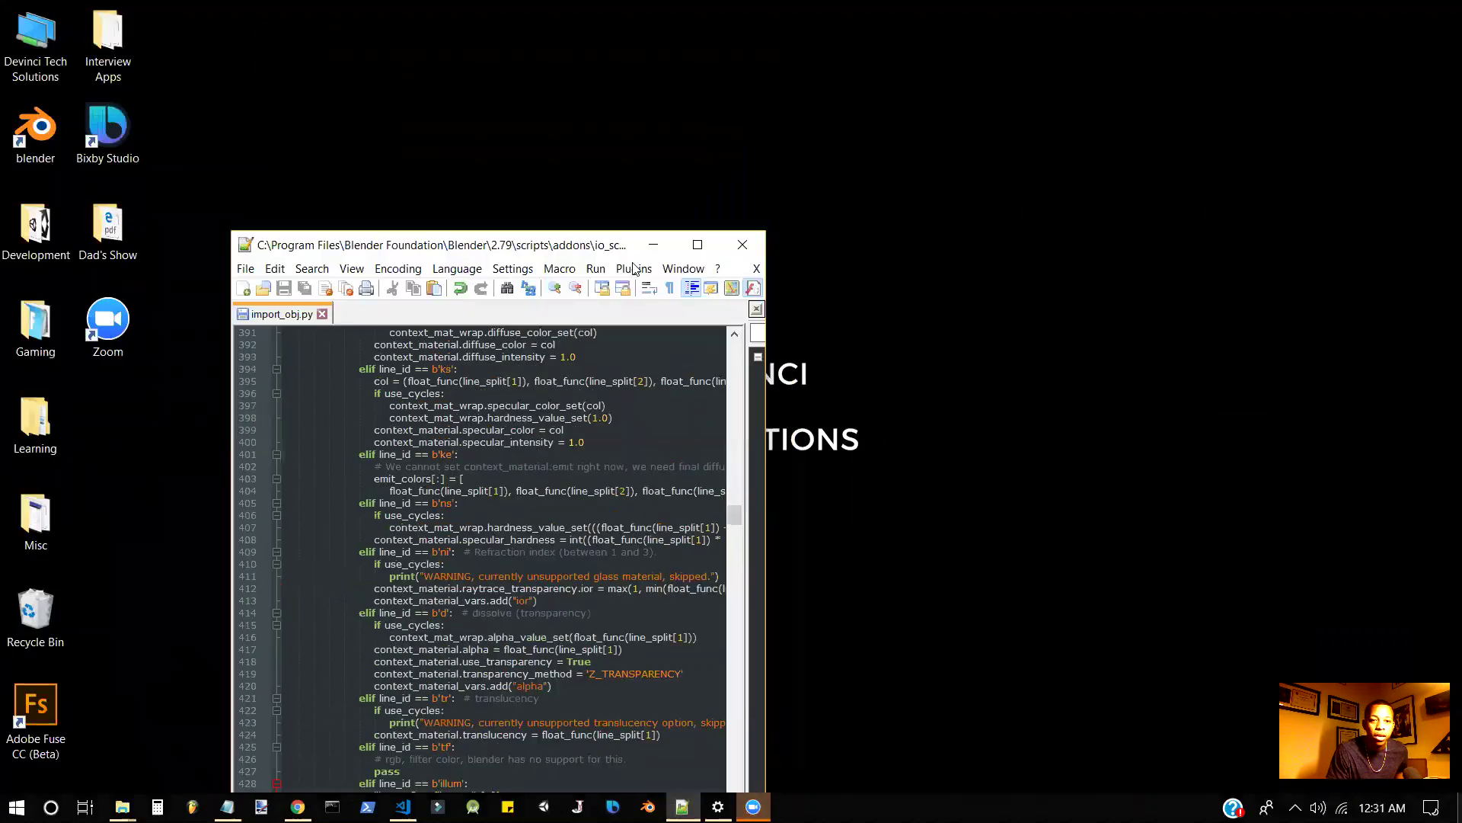
{"action": "left_click", "coordinate": [745, 246]}
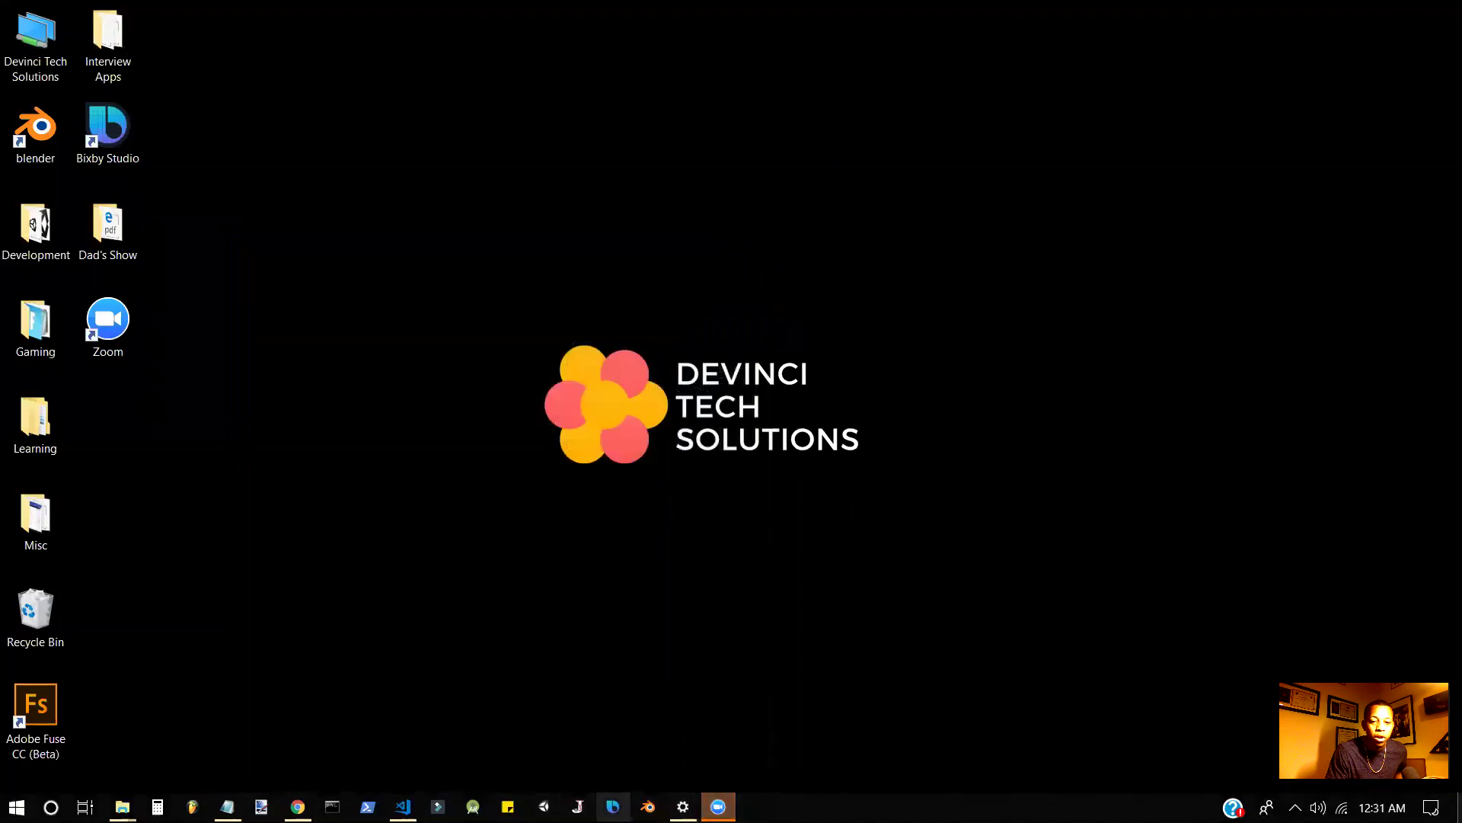
{"action": "left_click", "coordinate": [648, 807]}
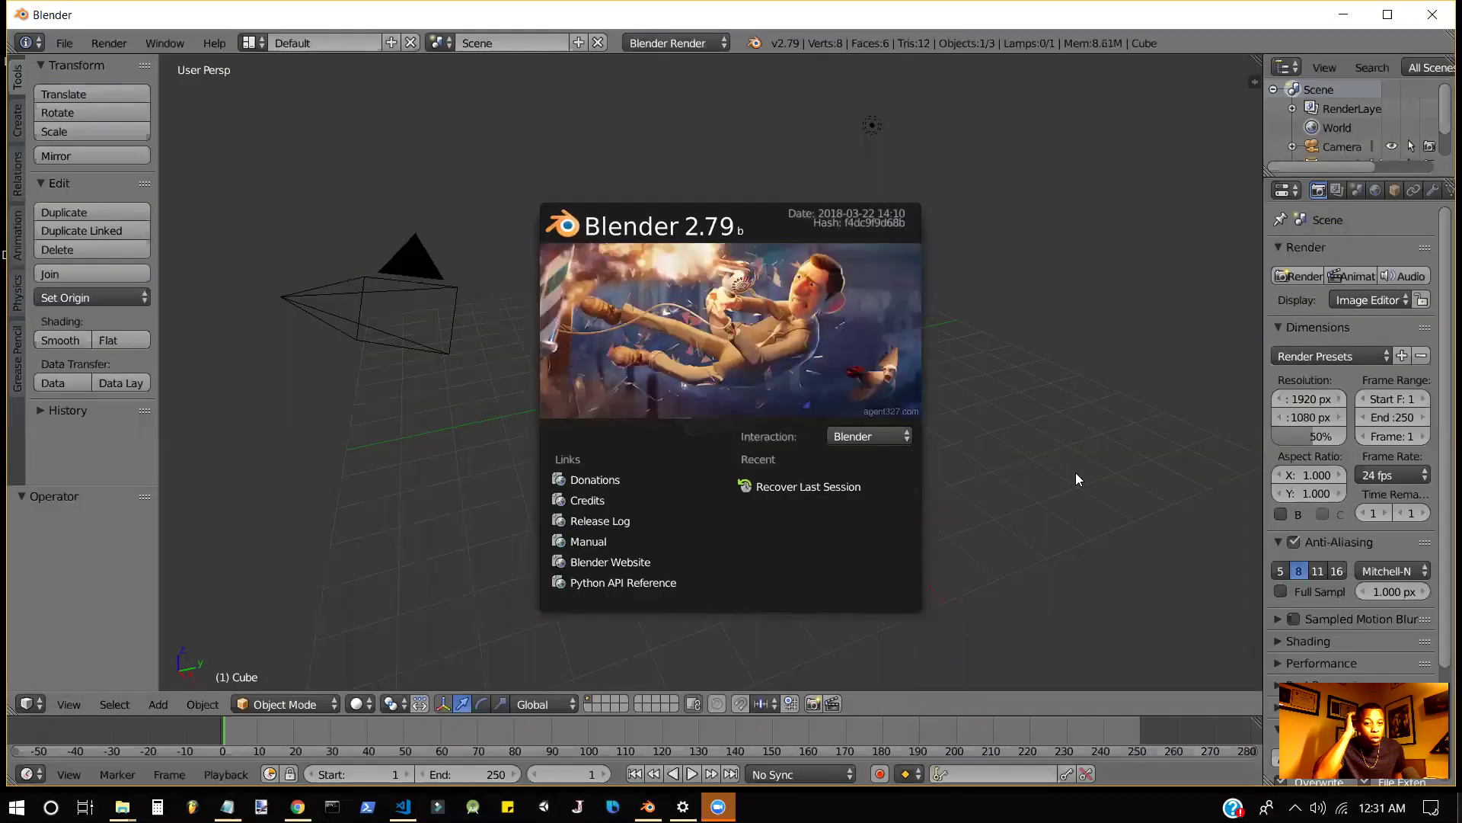
Dismiss the splash screen and delete the default cube.
{"action": "left_click", "coordinate": [720, 347]}
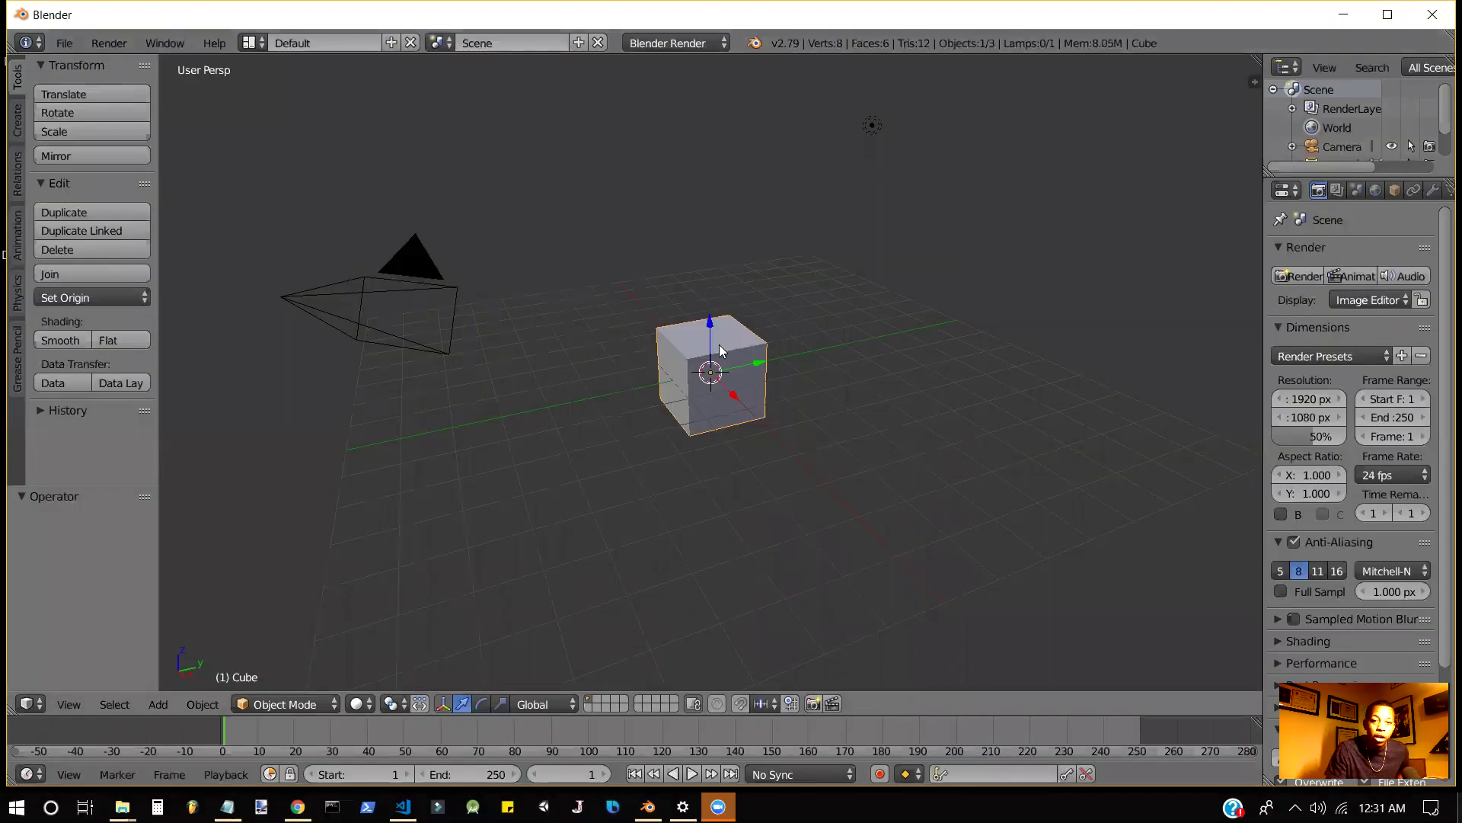
{"action": "key", "text": "x"}
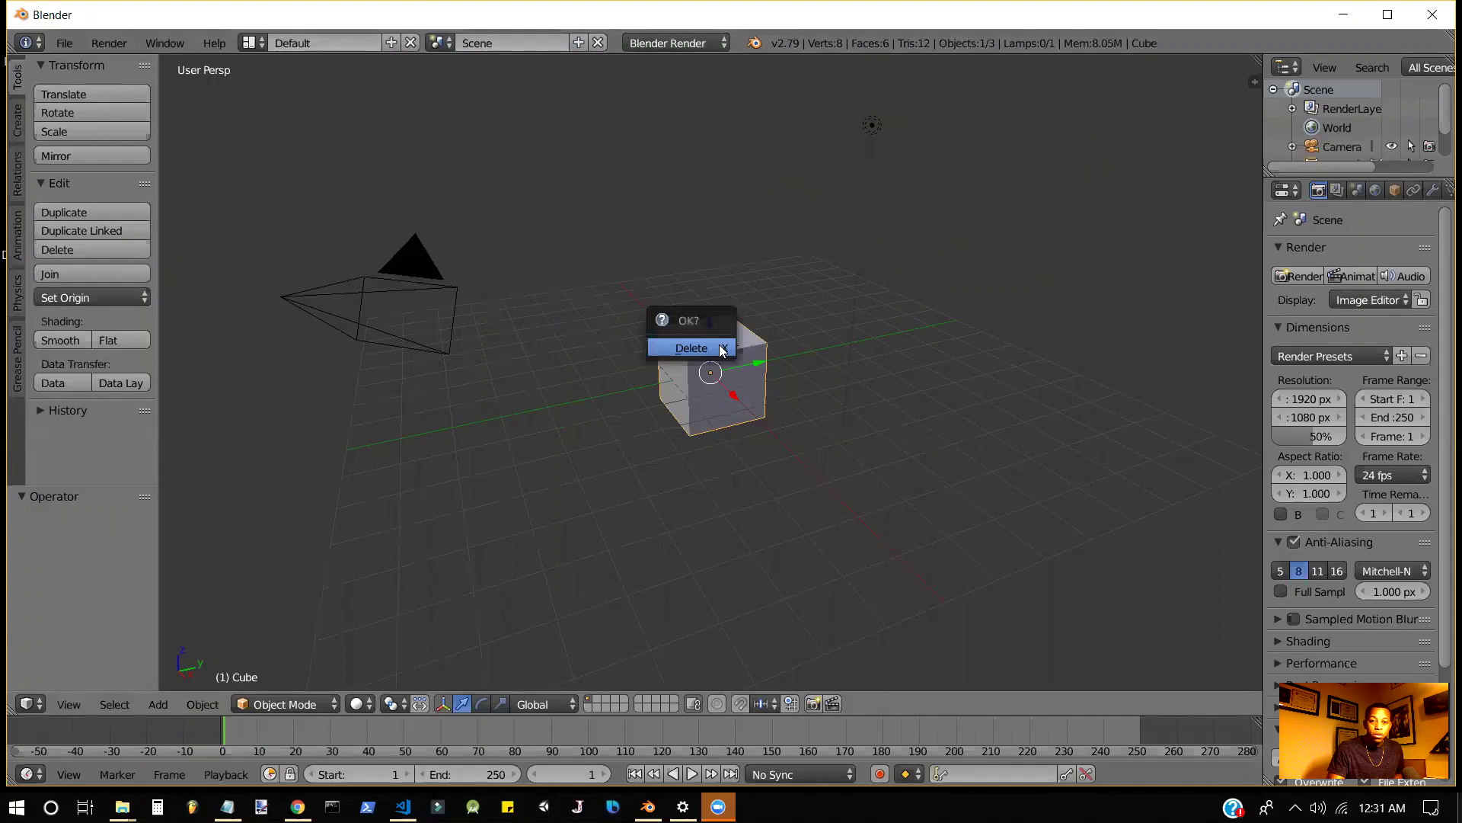
{"action": "left_click", "coordinate": [720, 347]}
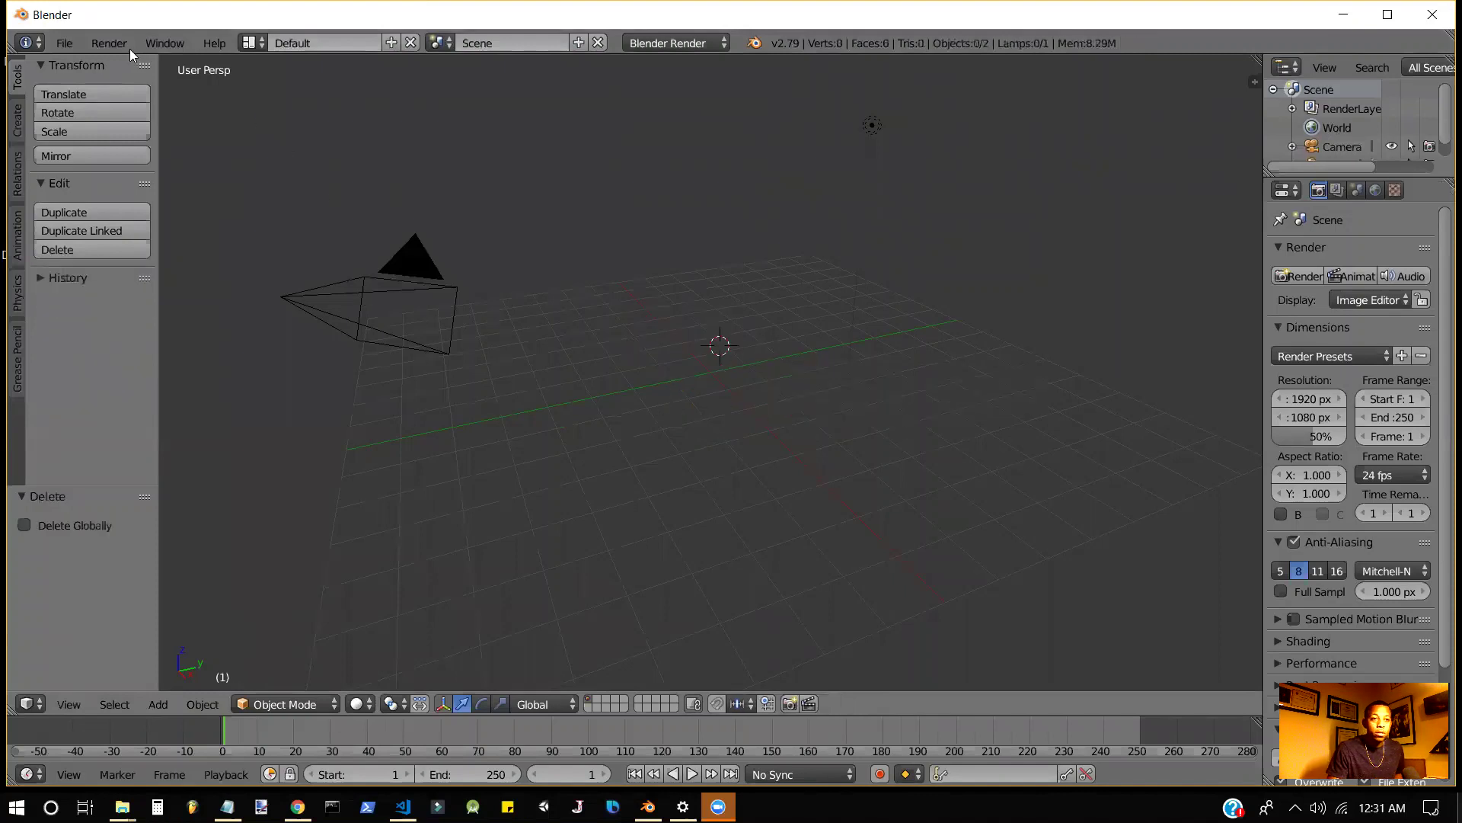
Start a Wavefront (.obj) import and select dts.obj in the Fabulous Turing folder.
{"action": "left_click", "coordinate": [74, 41]}
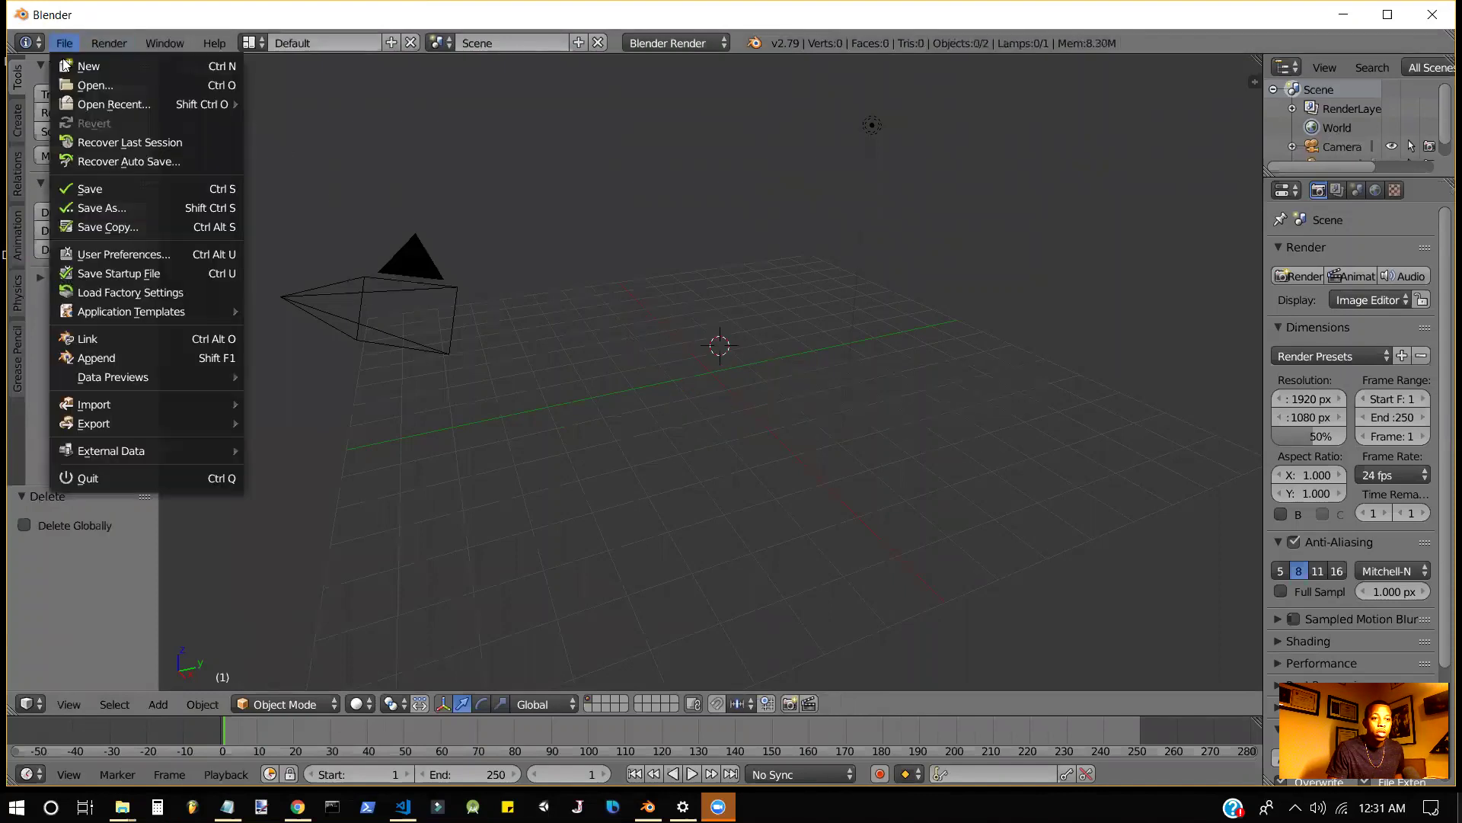
{"action": "mouse_move", "coordinate": [165, 402]}
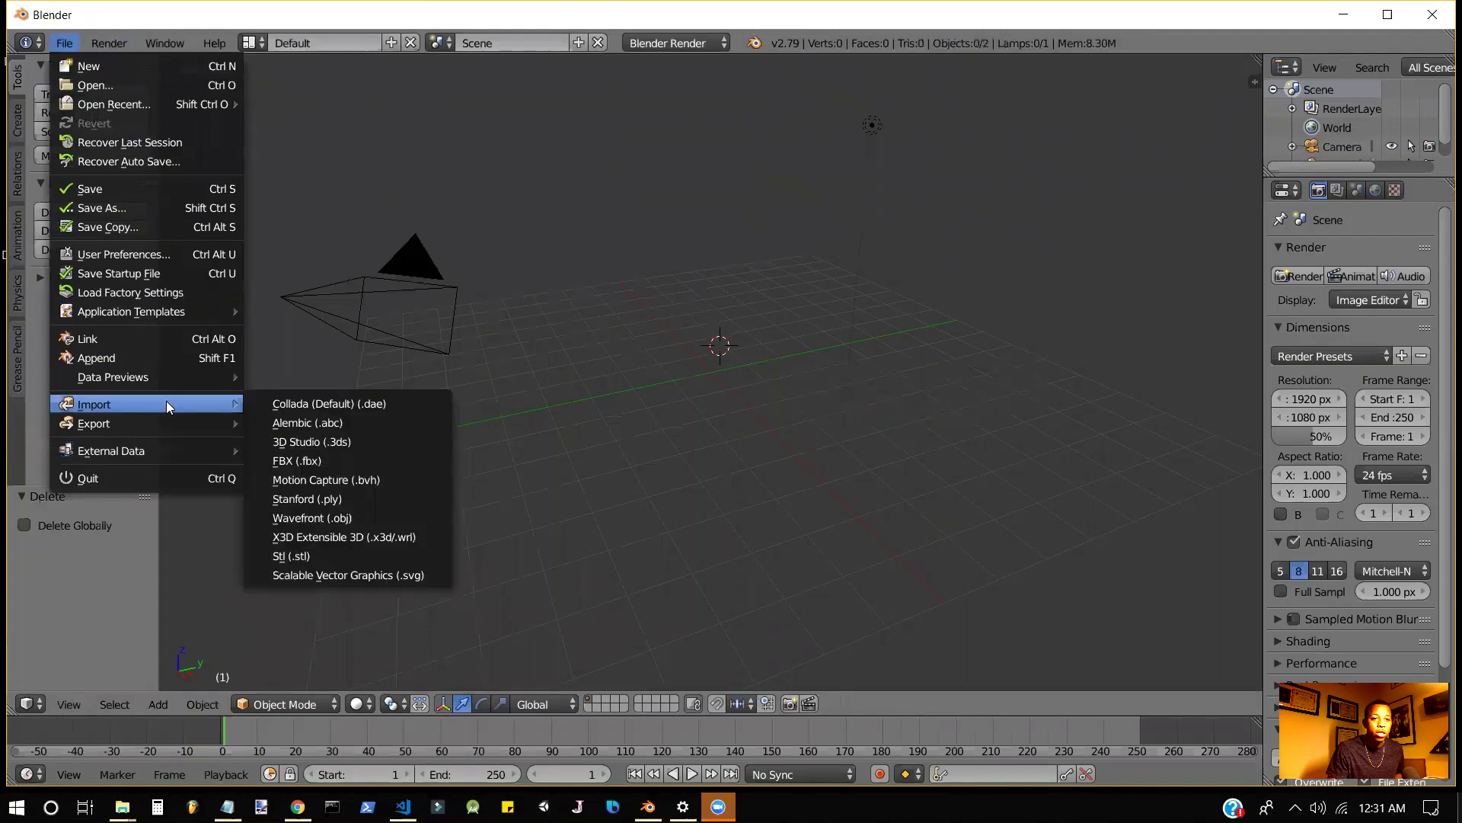
{"action": "left_click", "coordinate": [348, 516]}
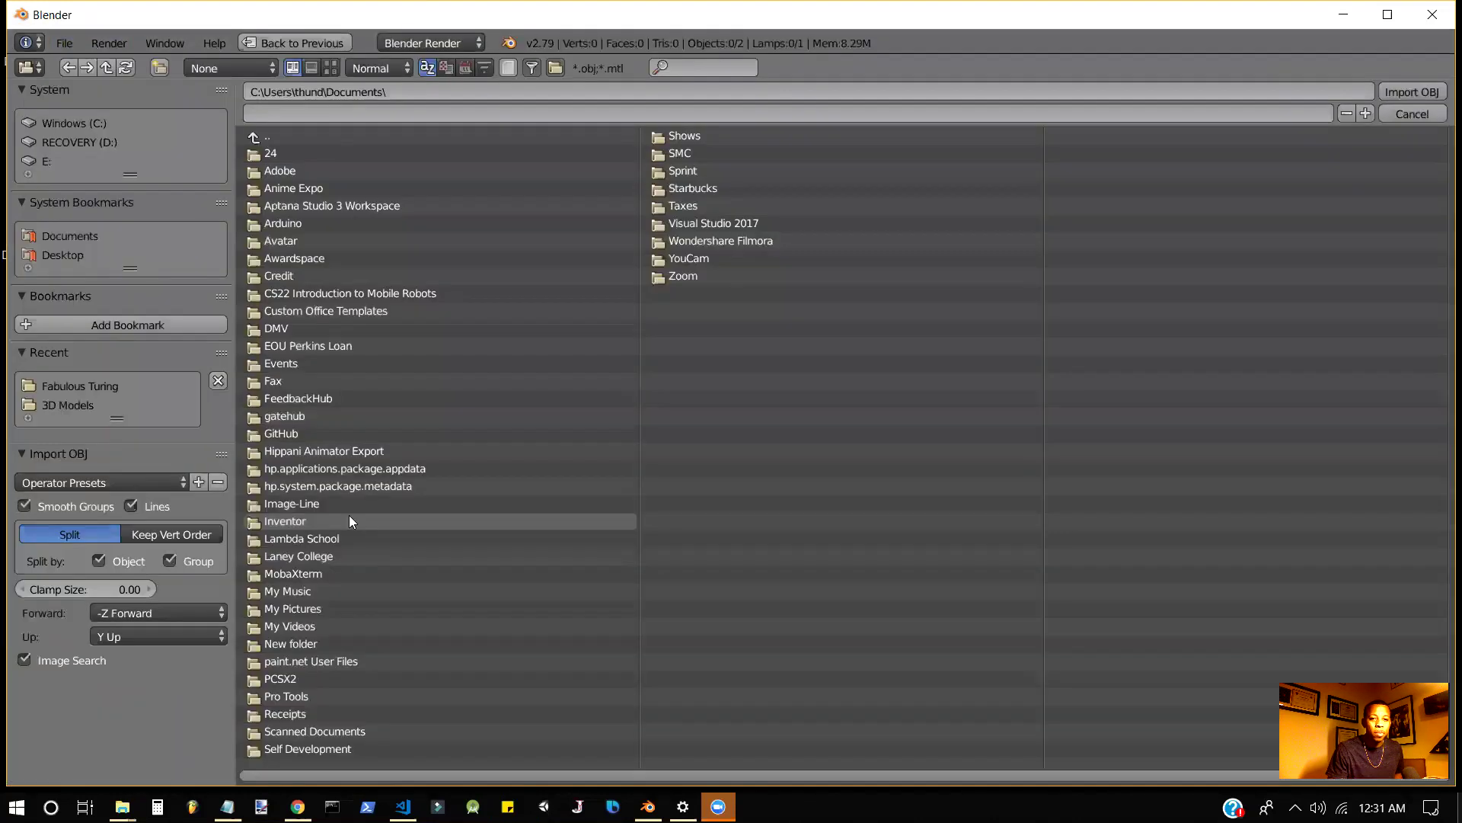
{"action": "left_click", "coordinate": [105, 386]}
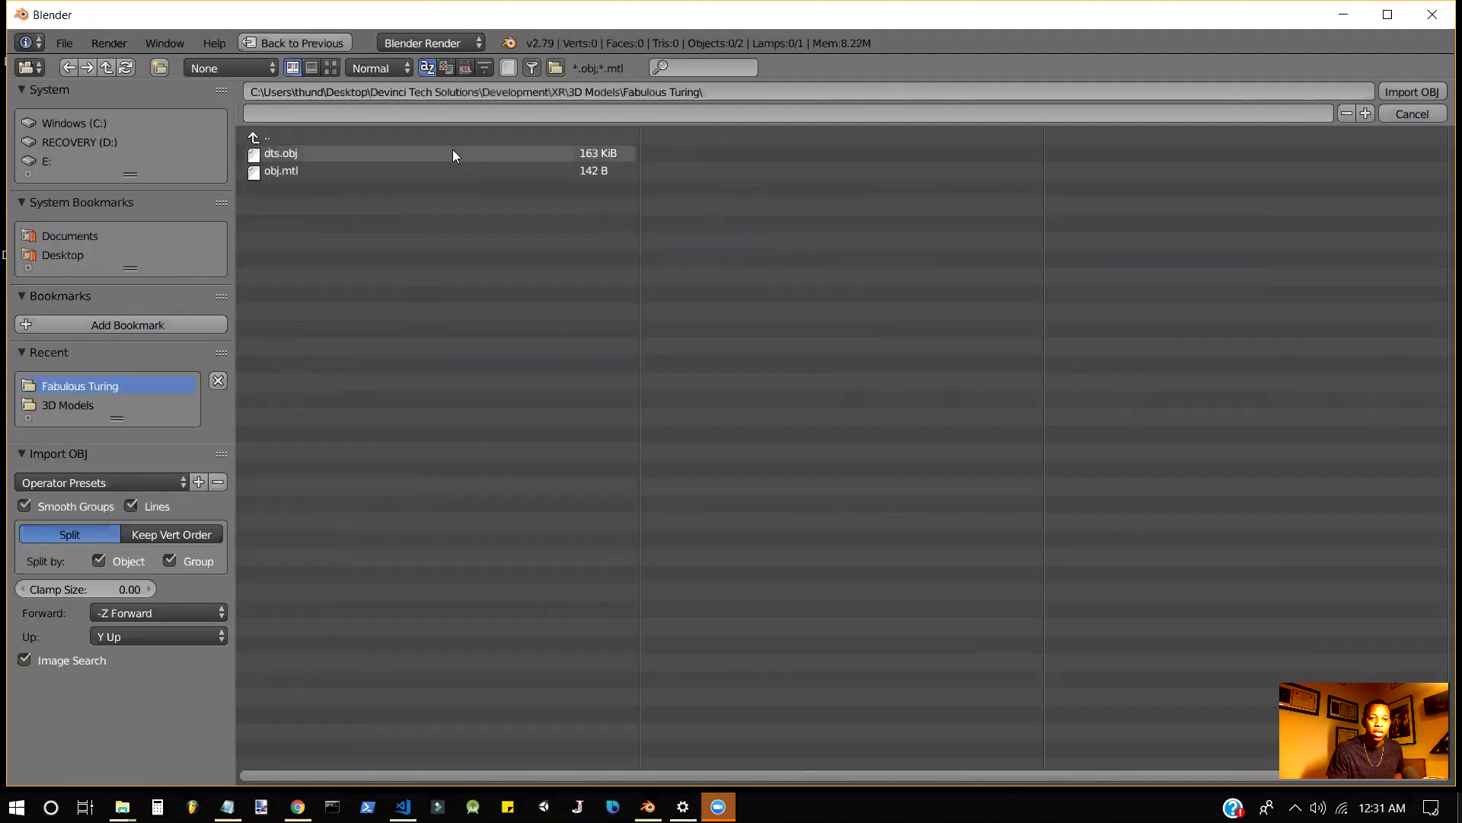
{"action": "left_click", "coordinate": [453, 154]}
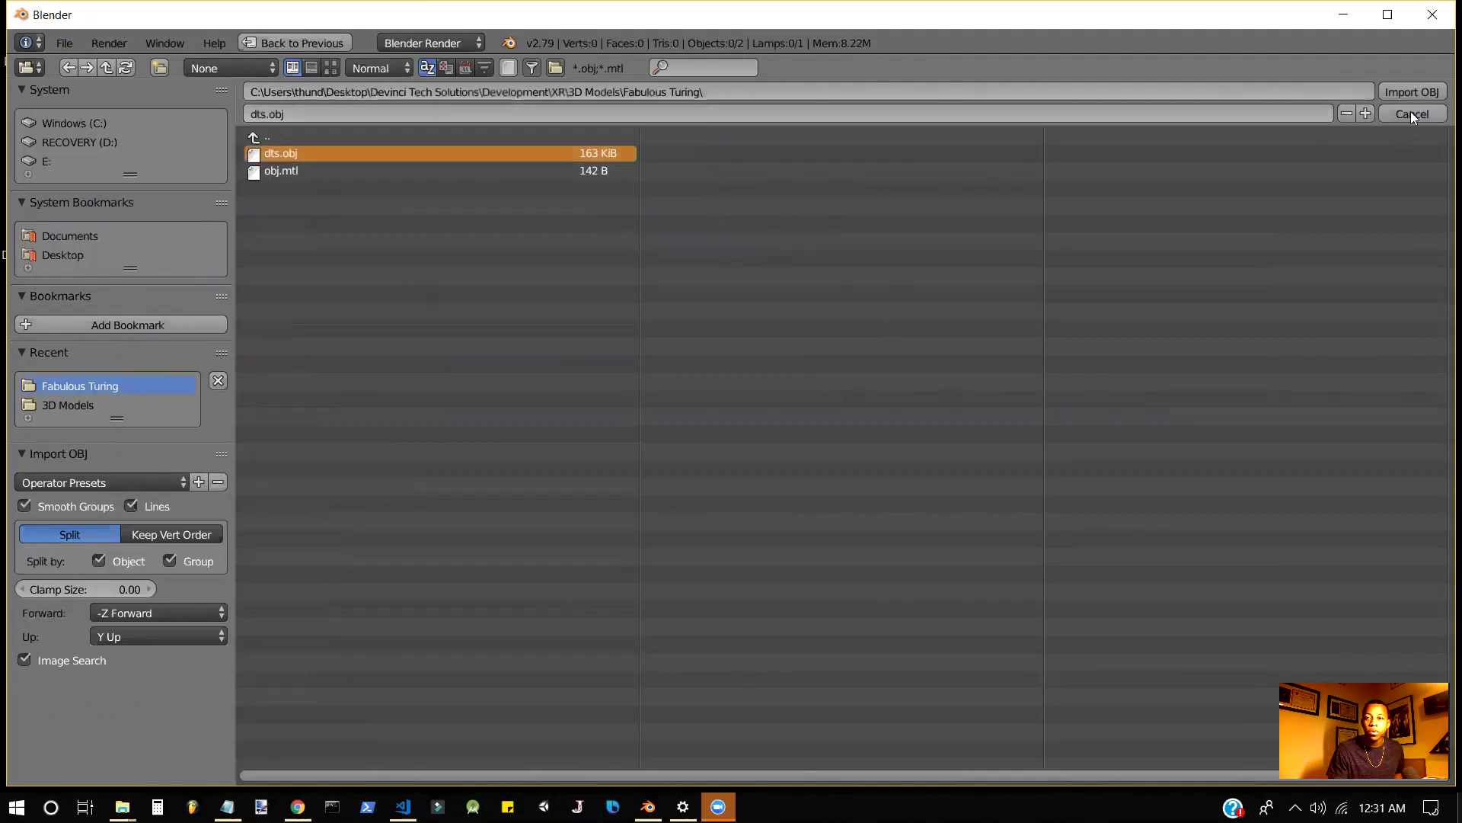
Import dts.obj, then zoom and orbit to view the DEVINCI TECH SOLUTIONS logo's front.
{"action": "left_click", "coordinate": [1412, 92]}
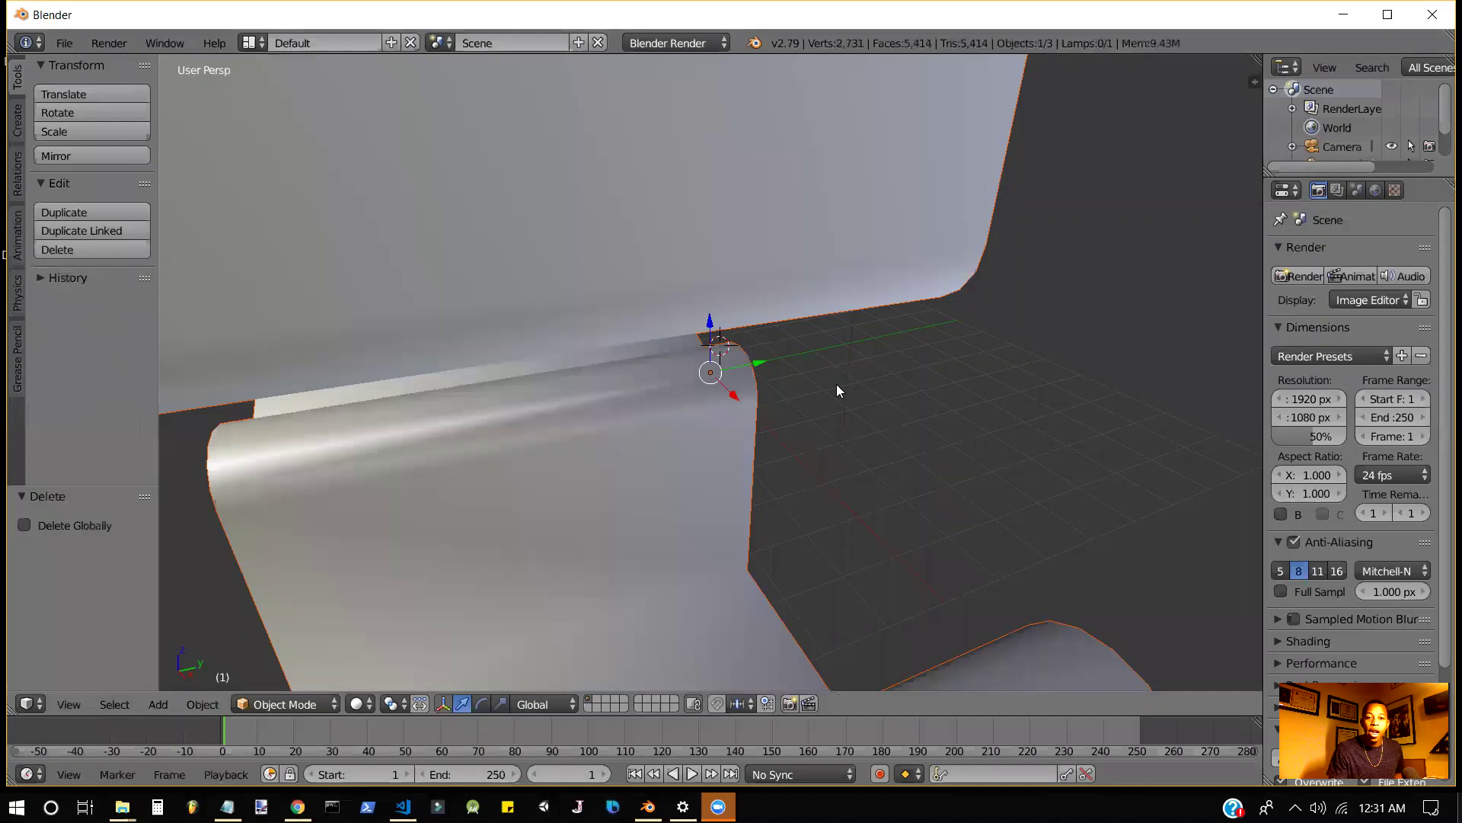
{"action": "scroll", "coordinate": [826, 396], "scroll_direction": "down", "scroll_amount": 2}
{"action": "scroll", "coordinate": [825, 396], "scroll_direction": "down", "scroll_amount": 5}
{"action": "scroll", "coordinate": [815, 399], "scroll_direction": "up", "scroll_amount": 2}
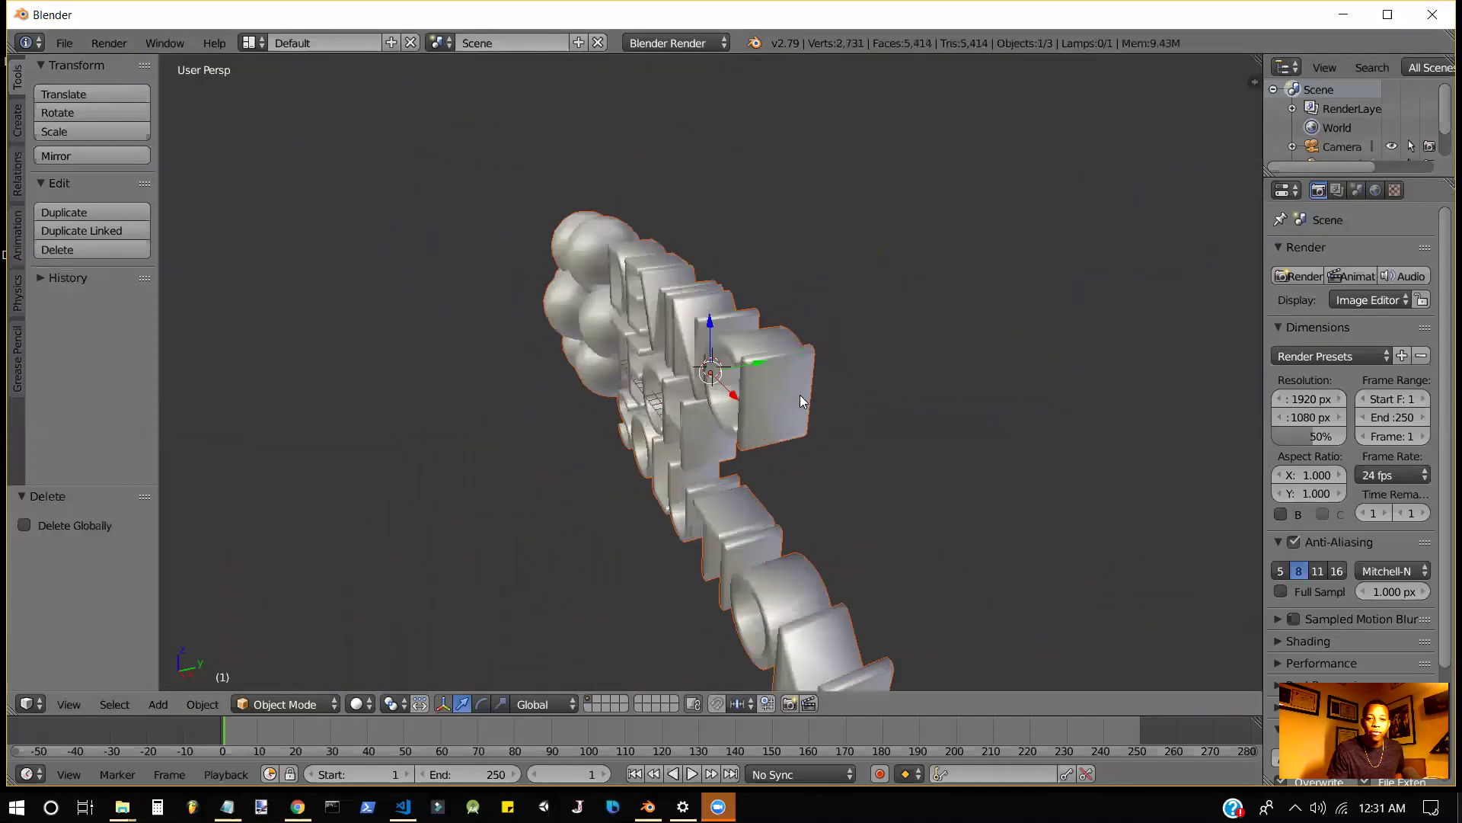
{"action": "middle_click_drag", "start_coordinate": [825, 385], "coordinate": [927, 331]}
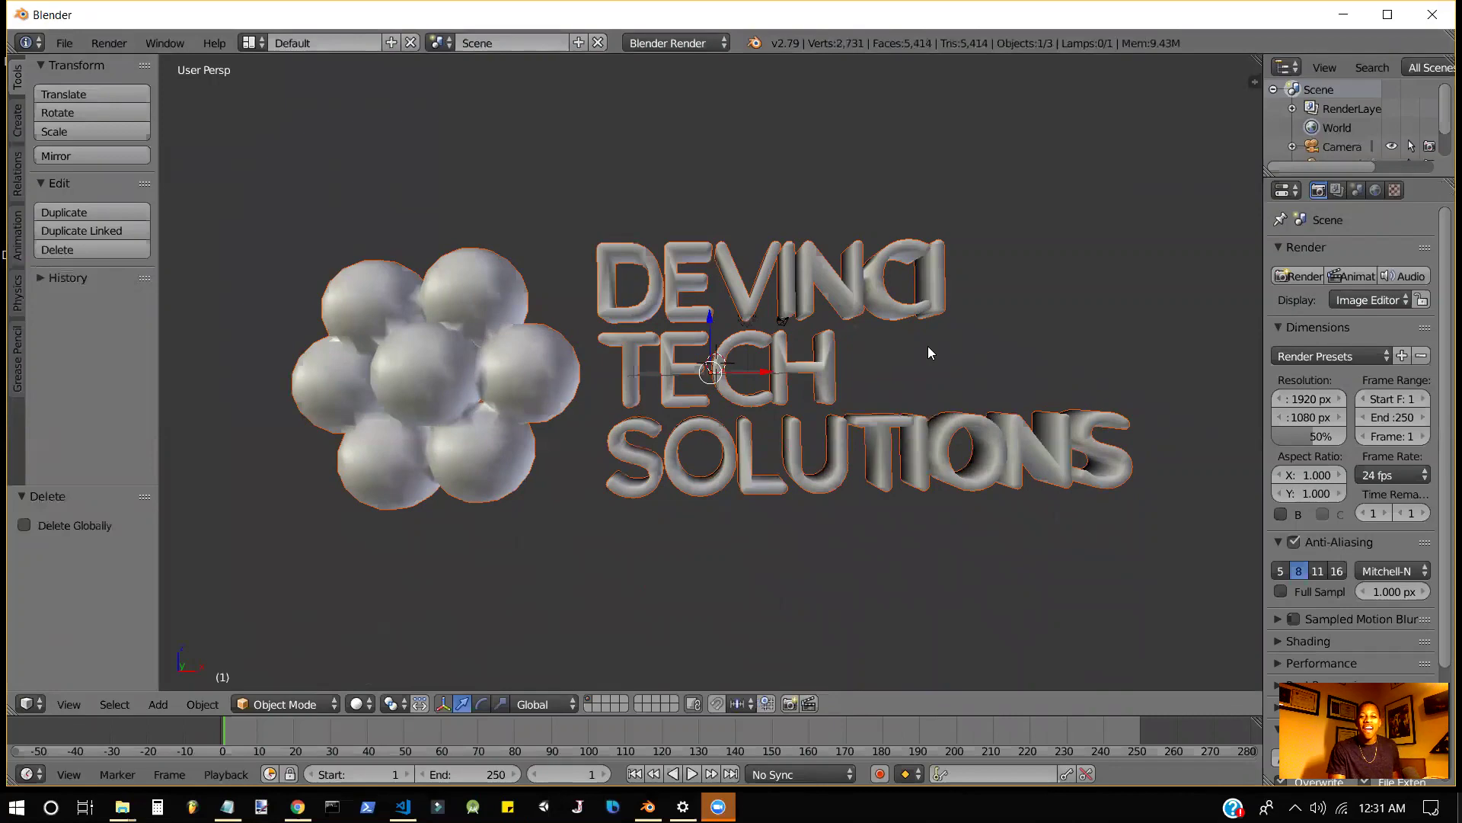
{"action": "mouse_move", "coordinate": [928, 346]}
{"action": "middle_mouse_down"}
{"action": "mouse_move", "coordinate": [983, 362]}
{"action": "mouse_move", "coordinate": [1114, 327]}
{"action": "mouse_move", "coordinate": [847, 335]}
{"action": "mouse_move", "coordinate": [748, 362]}
{"action": "mouse_move", "coordinate": [676, 388]}
{"action": "mouse_move", "coordinate": [646, 474]}
{"action": "mouse_move", "coordinate": [790, 498]}
{"action": "mouse_move", "coordinate": [901, 434]}
{"action": "mouse_move", "coordinate": [889, 396]}
{"action": "mouse_move", "coordinate": [808, 323]}
{"action": "mouse_move", "coordinate": [915, 342]}
{"action": "middle_mouse_up"}
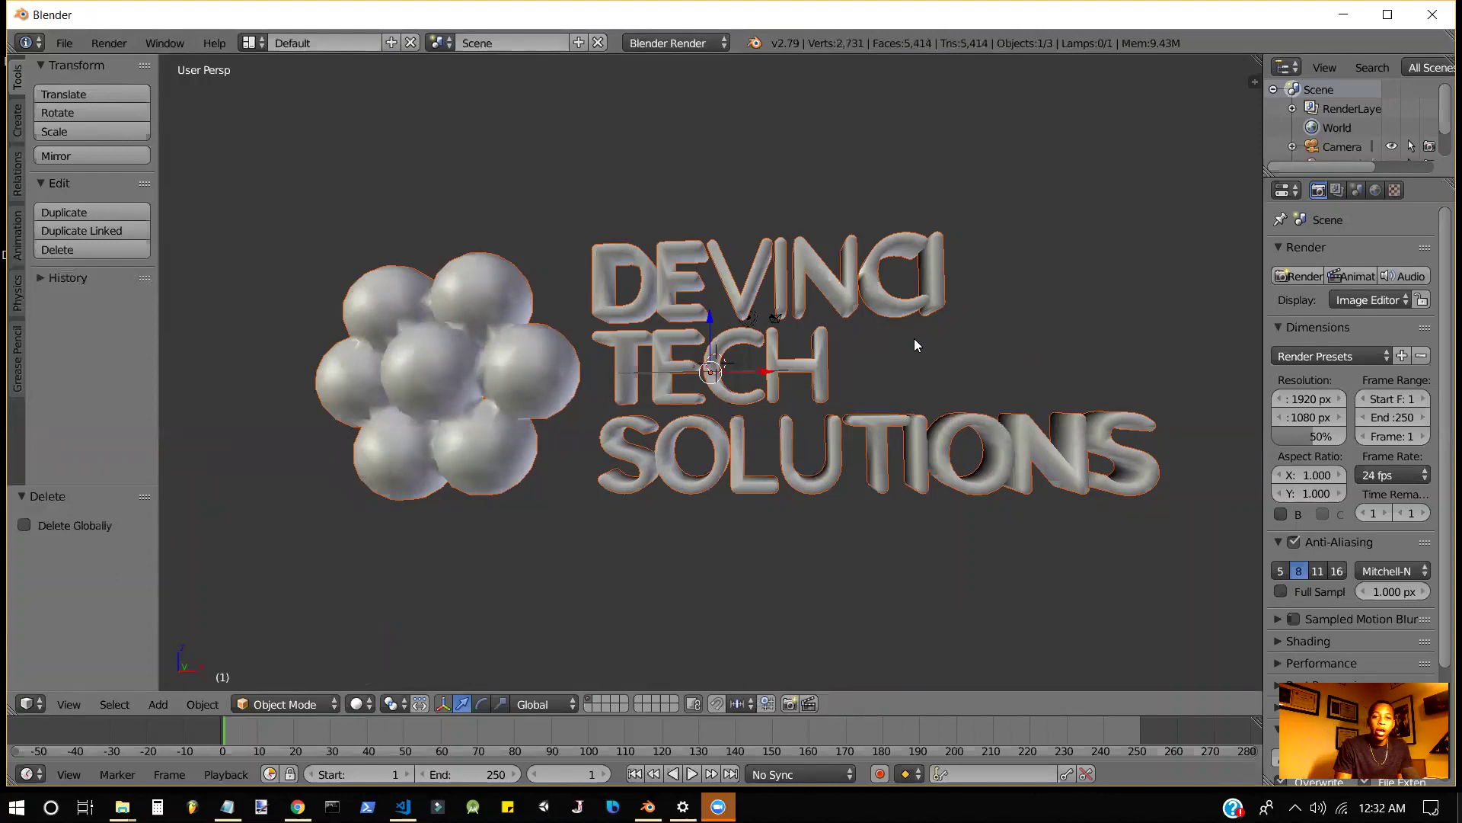
{"action": "middle_click_drag", "start_coordinate": [916, 345], "coordinate": [784, 315]}
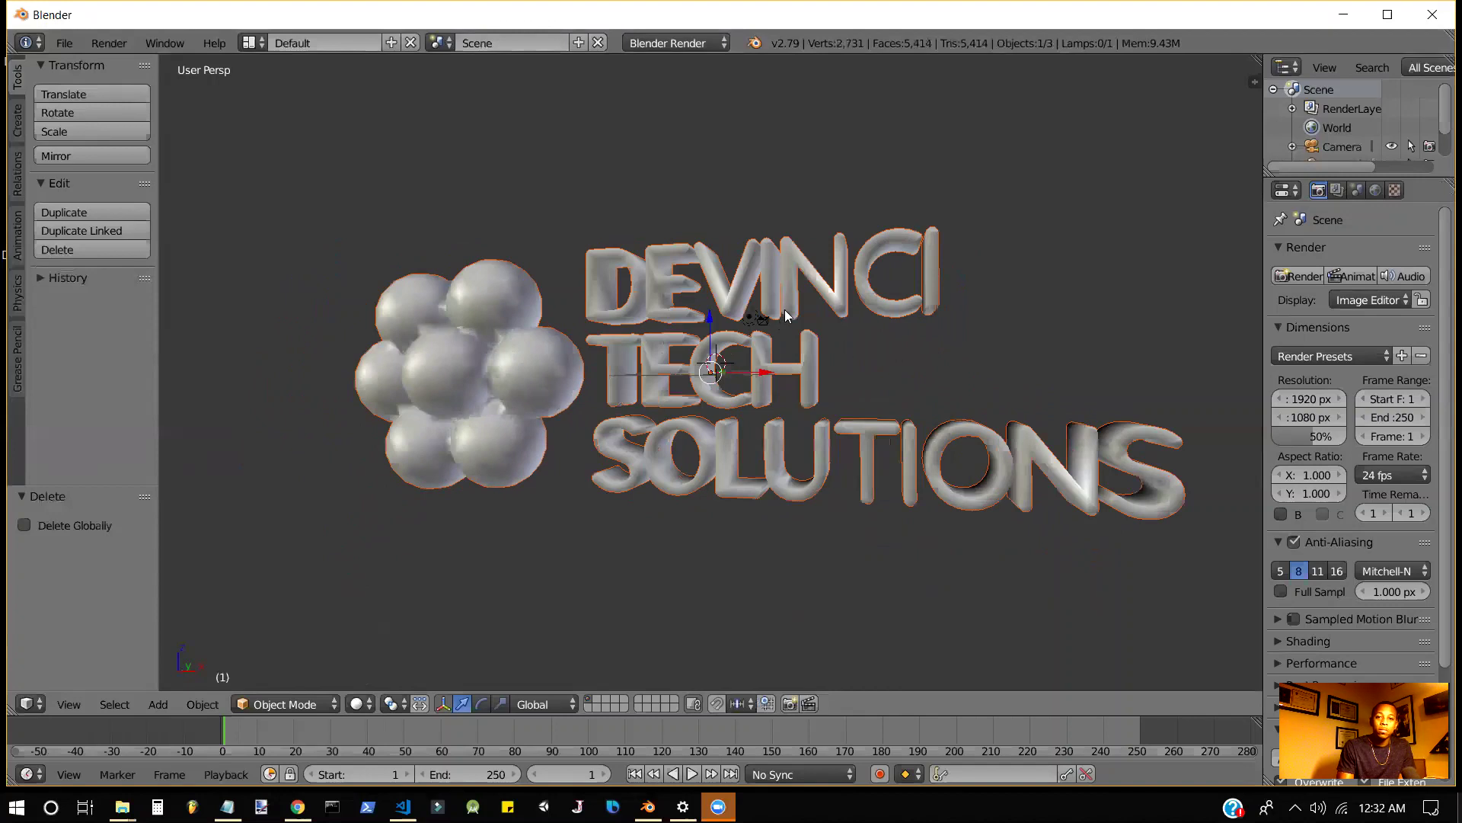